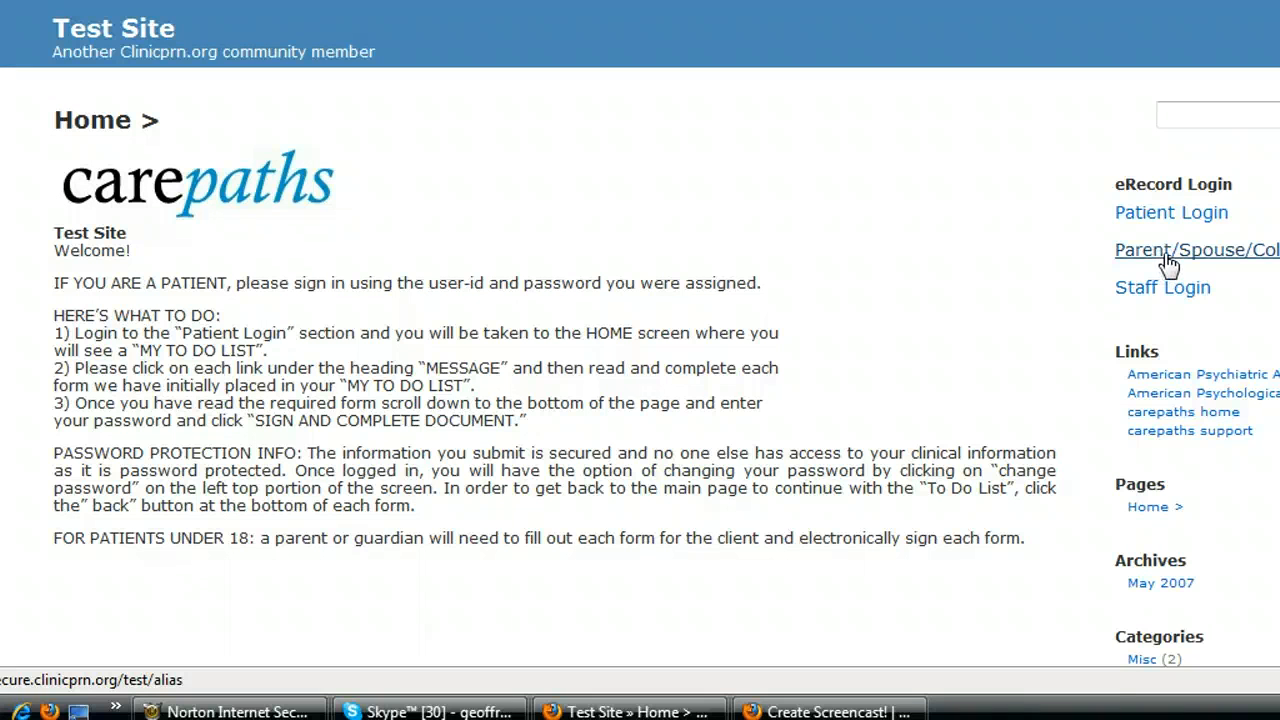
# Log in through the staff login with the staff user ID and account password.
pyautogui.click(1157, 298)
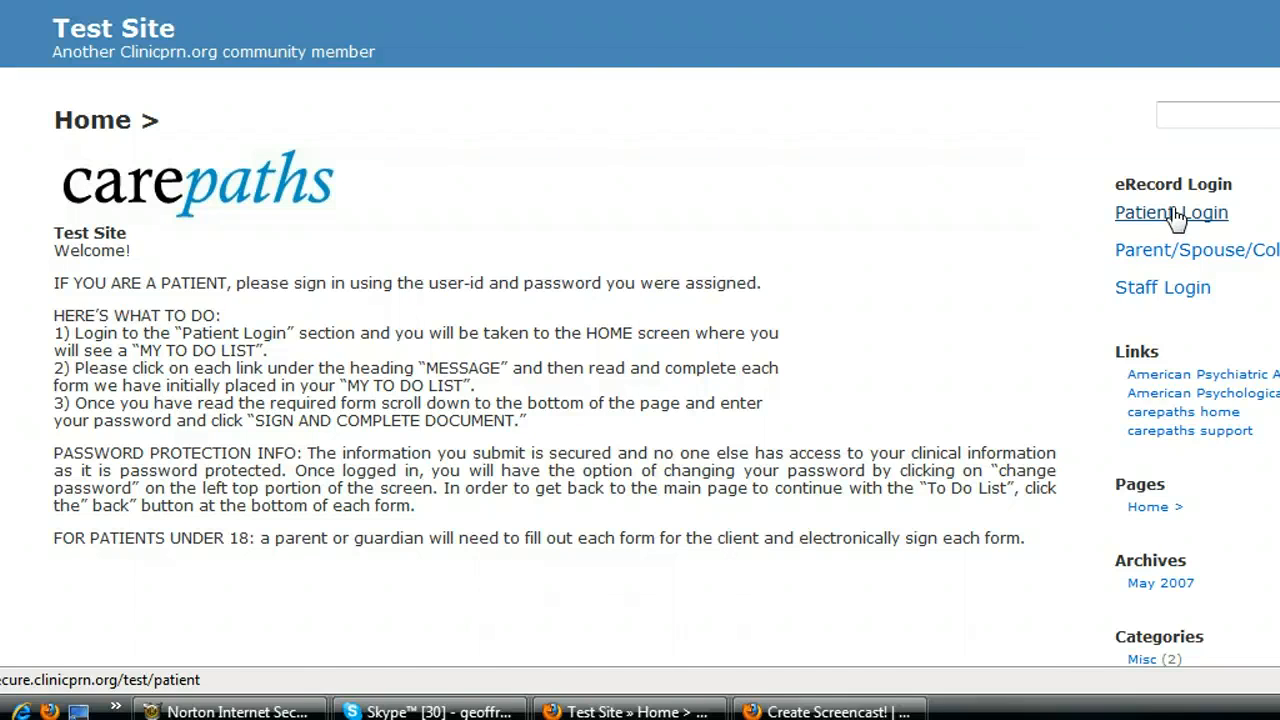
pyautogui.click(1185, 297)
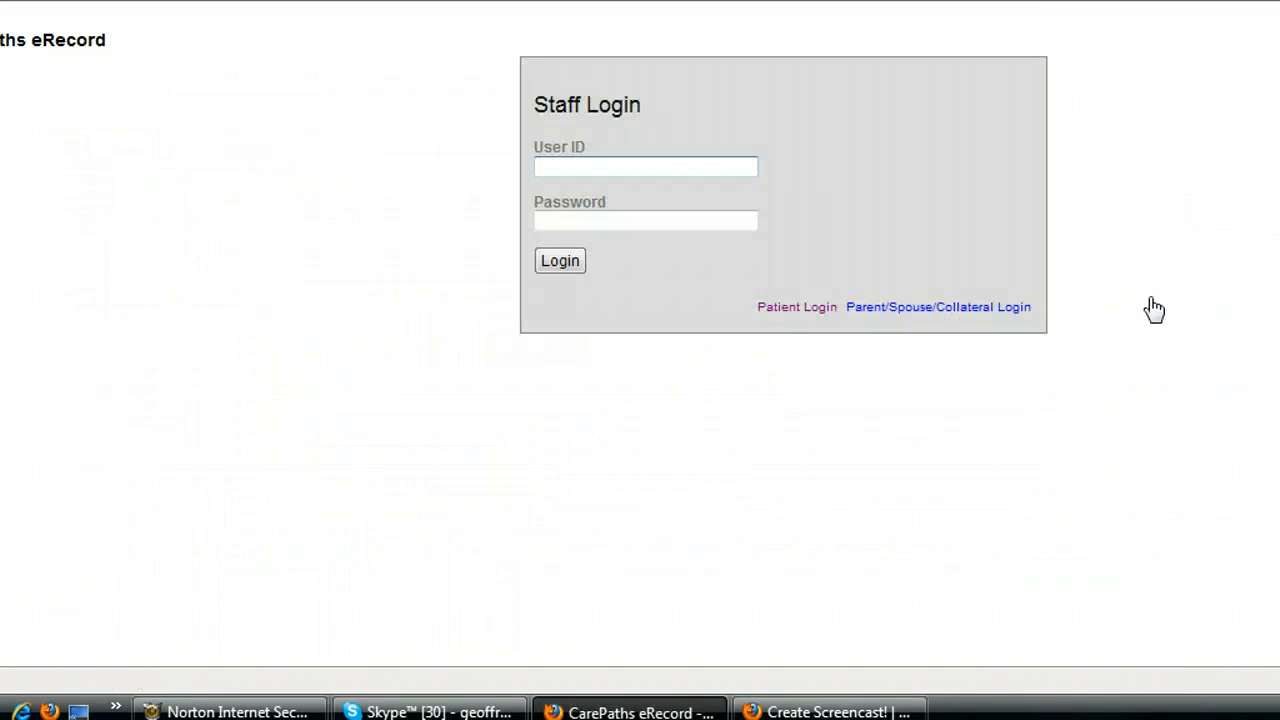
pyautogui.click(648, 172)
pyautogui.write('g')
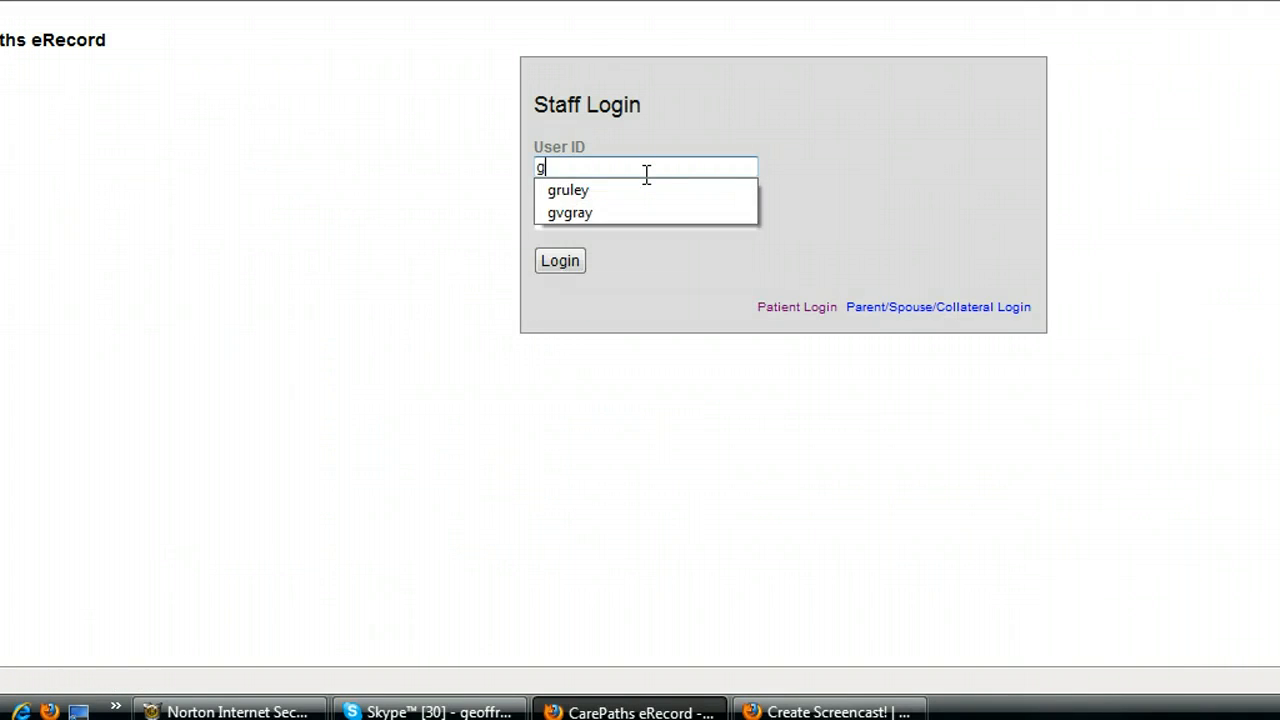
pyautogui.click(619, 219)
pyautogui.click(623, 222)
pyautogui.write('••••••')
pyautogui.click(582, 258)
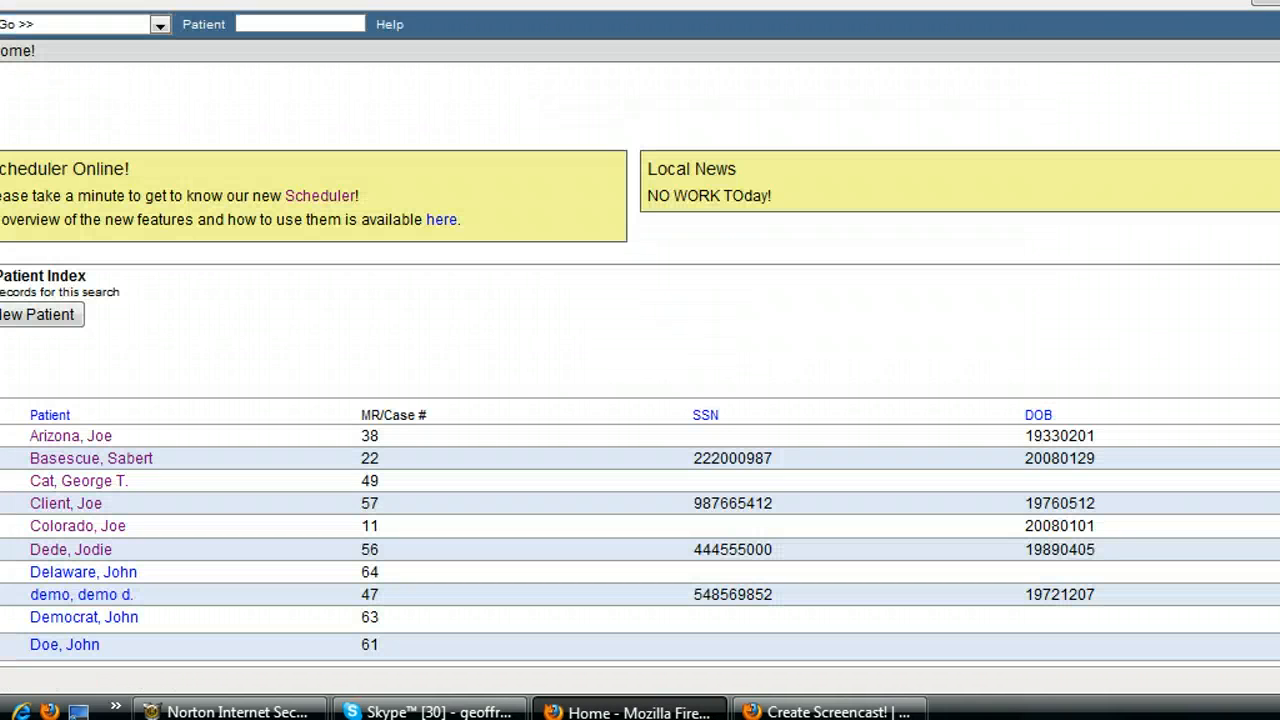
# Open the record of the last patient listed in the patient index.
pyautogui.scroll(-5, 285, 218)
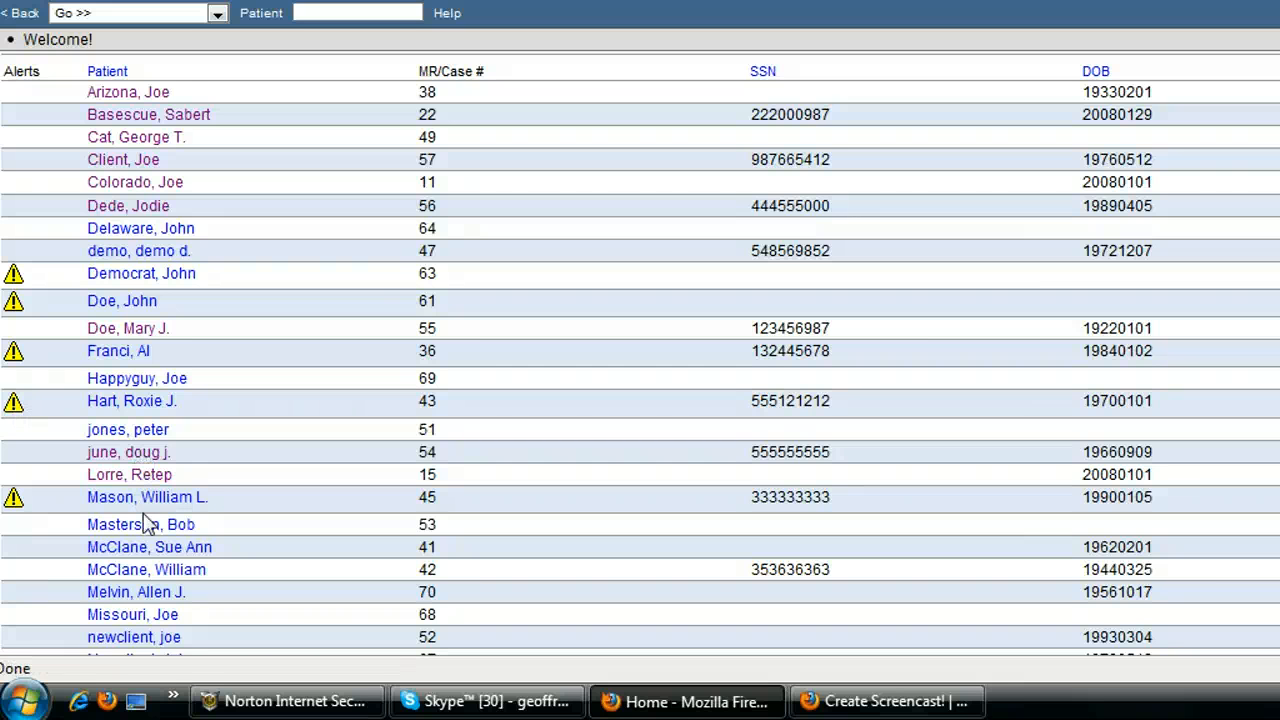
pyautogui.scroll(-10, 640, 350)
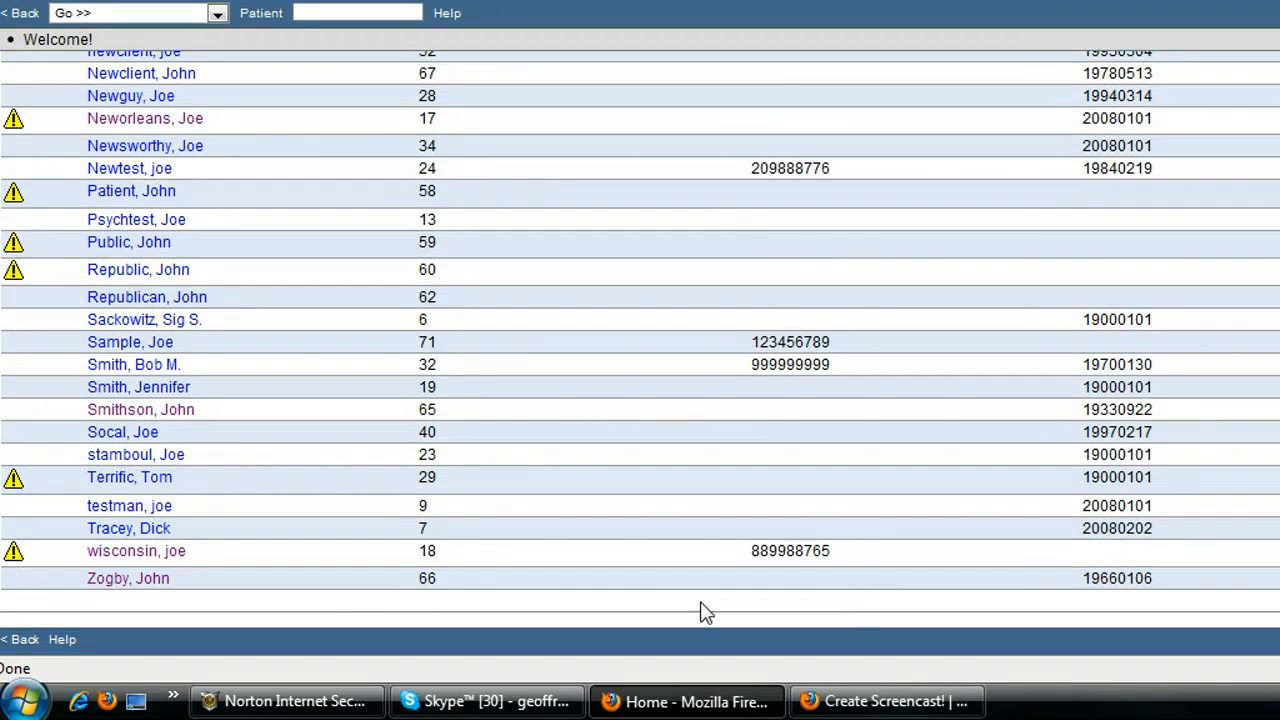
pyautogui.click(104, 584)
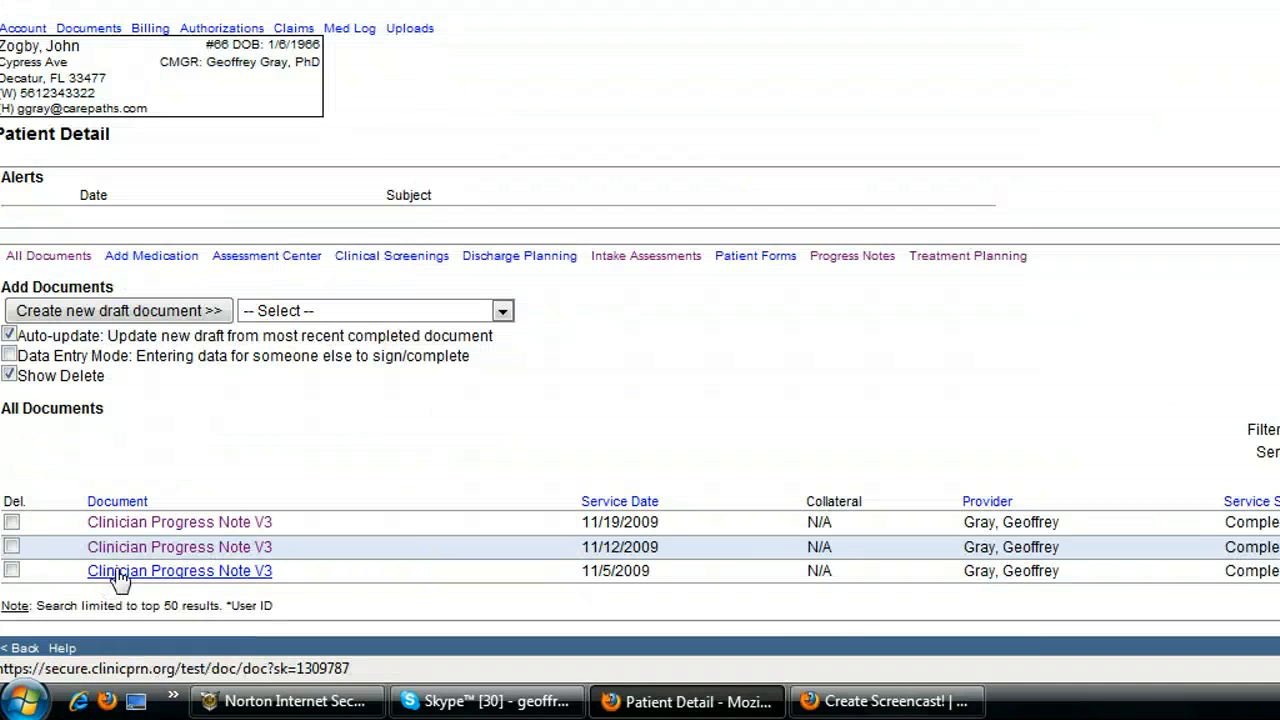
# Create a new draft Clinician Progress Note V3 from the patient's progress note documents.
pyautogui.scroll(-1, 640, 340)
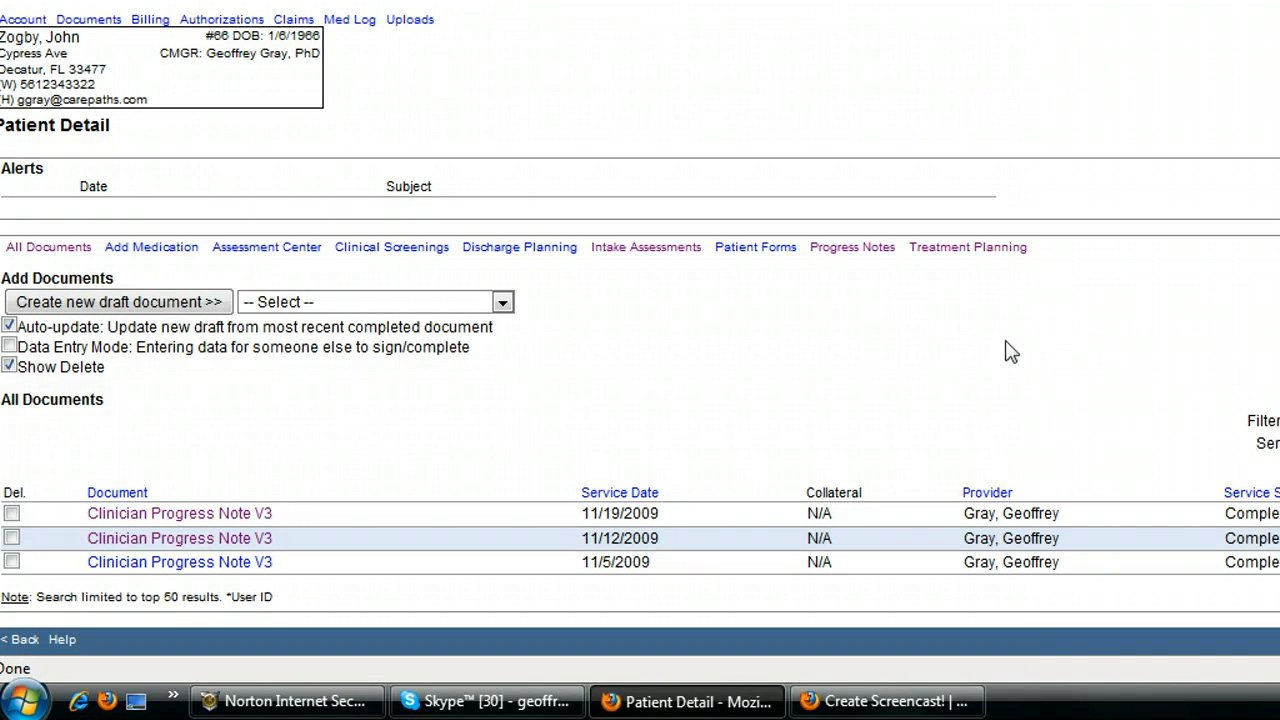
pyautogui.click(873, 255)
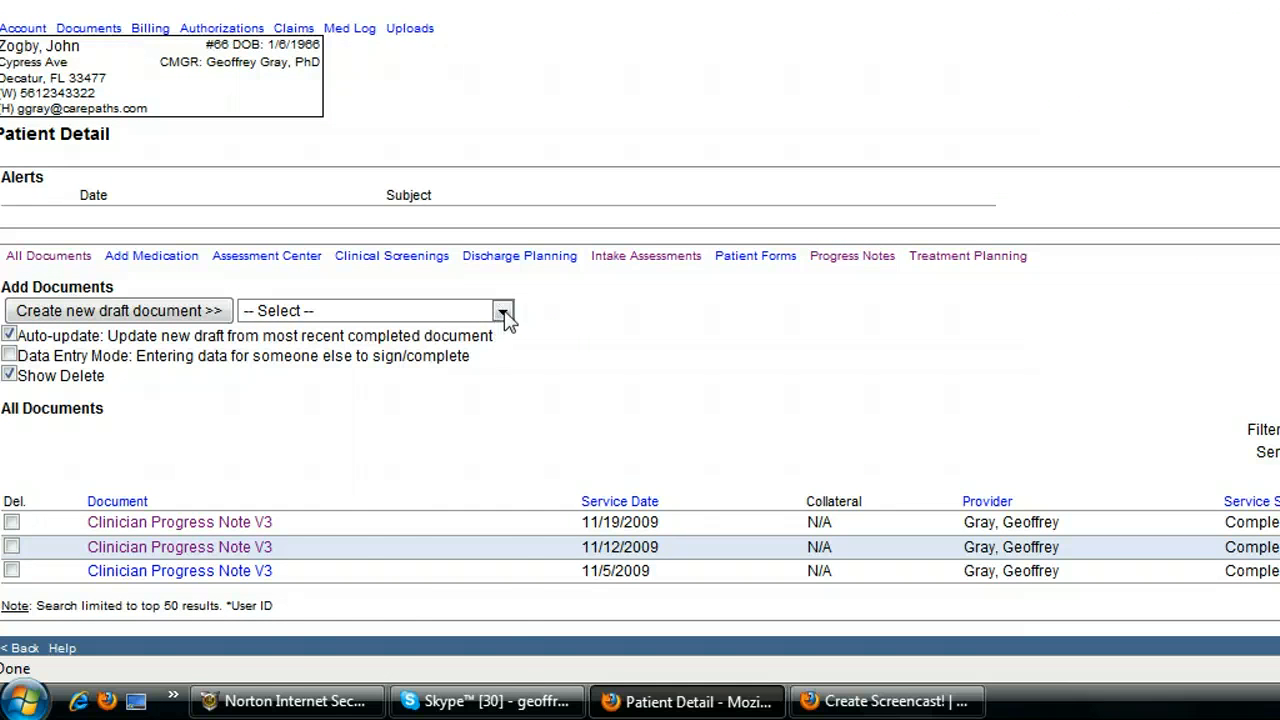
pyautogui.click(503, 313)
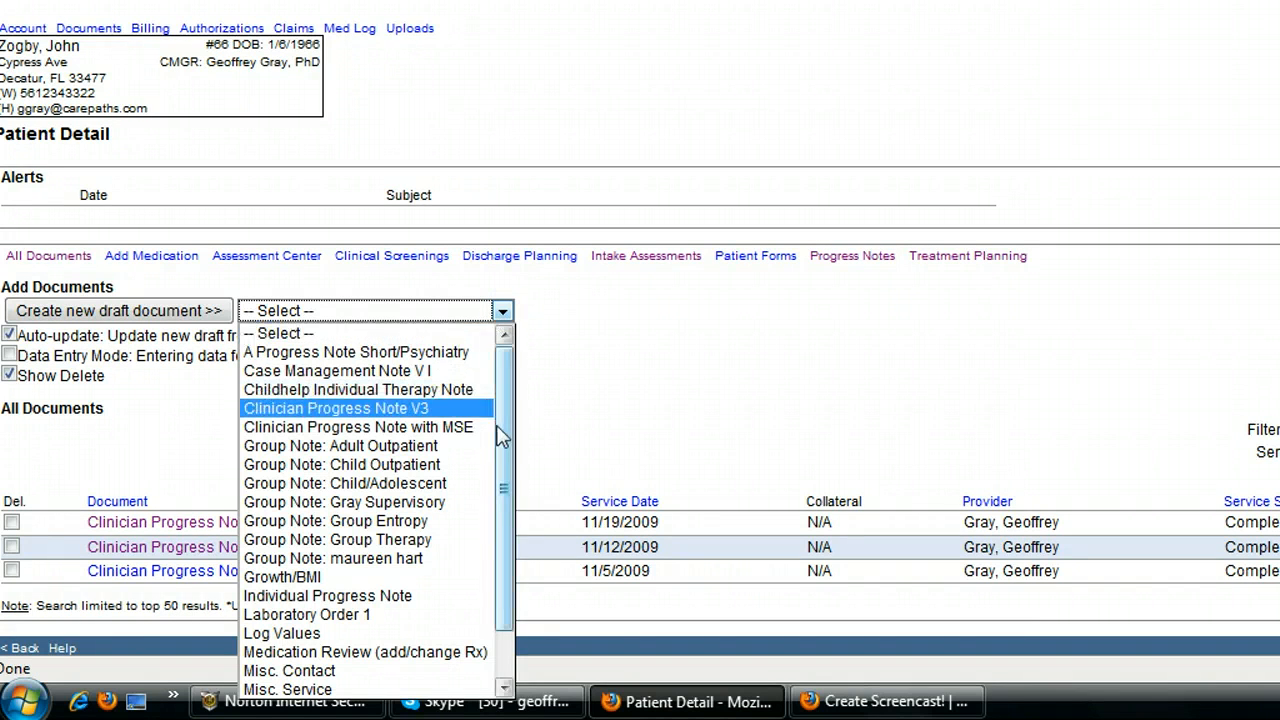
pyautogui.moveTo(499, 427)
pyautogui.mouseDown()
pyautogui.moveTo(508, 490)
pyautogui.moveTo(503, 445)
pyautogui.mouseUp()
pyautogui.click(460, 405)
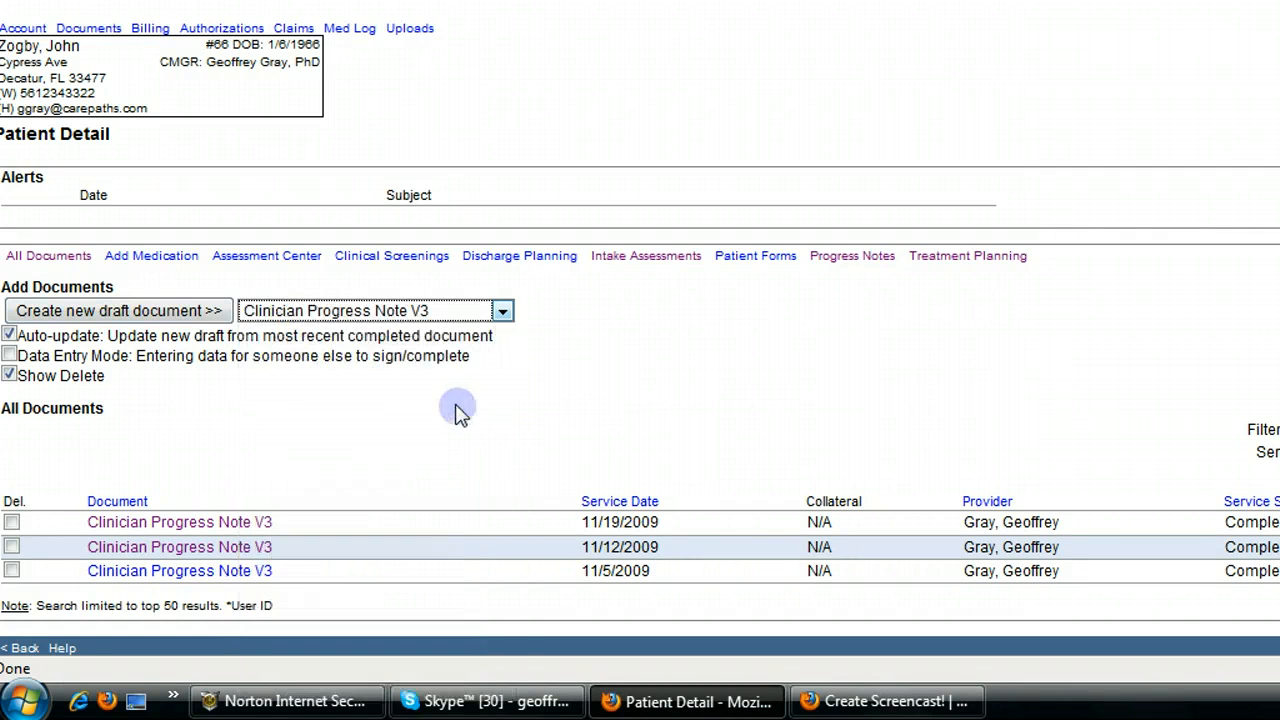
pyautogui.click(195, 311)
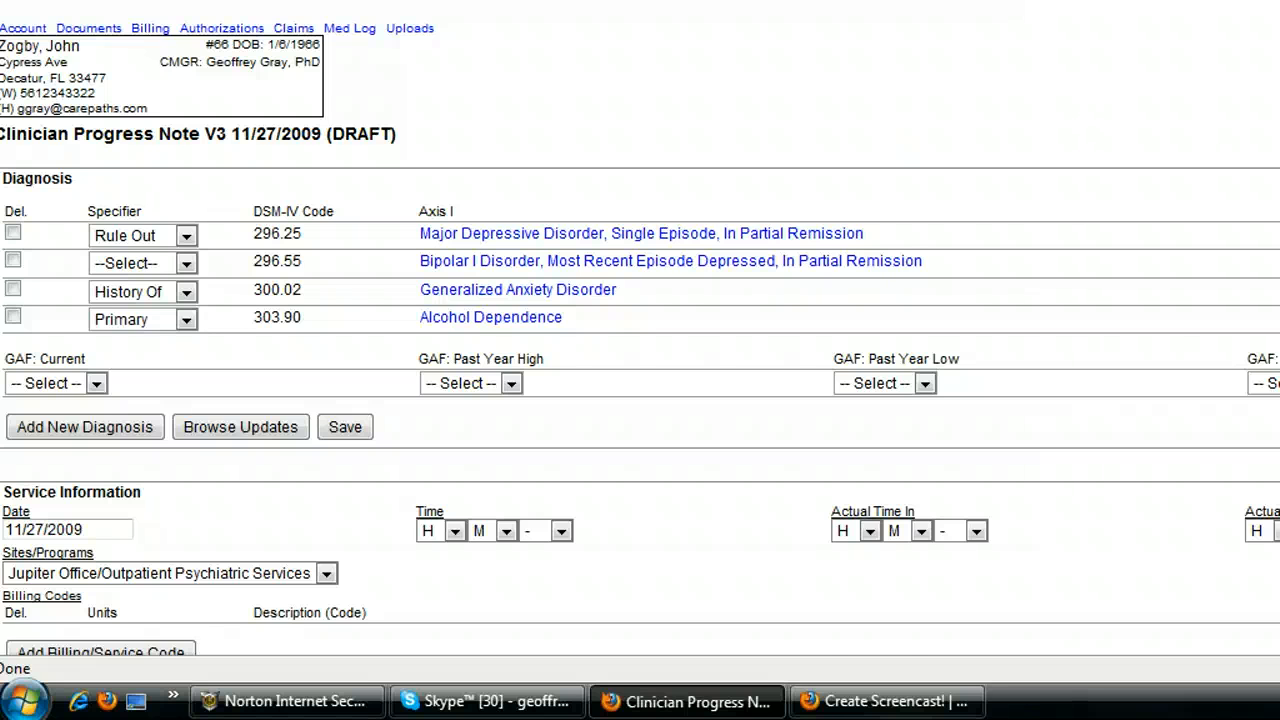
# Set the specifier of the Bipolar I Disorder diagnosis (296.55) to Secondary.
pyautogui.scroll(-2, 640, 330)
pyautogui.scroll(1, 640, 330)
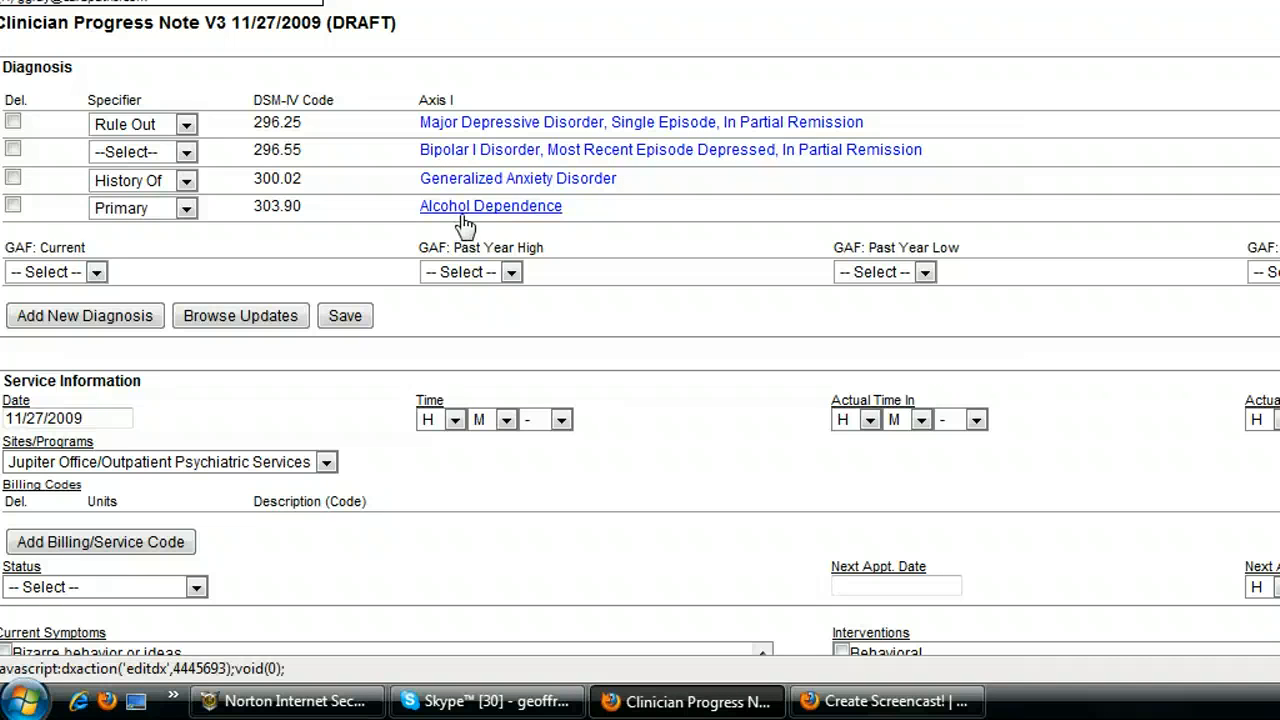
pyautogui.click(188, 155)
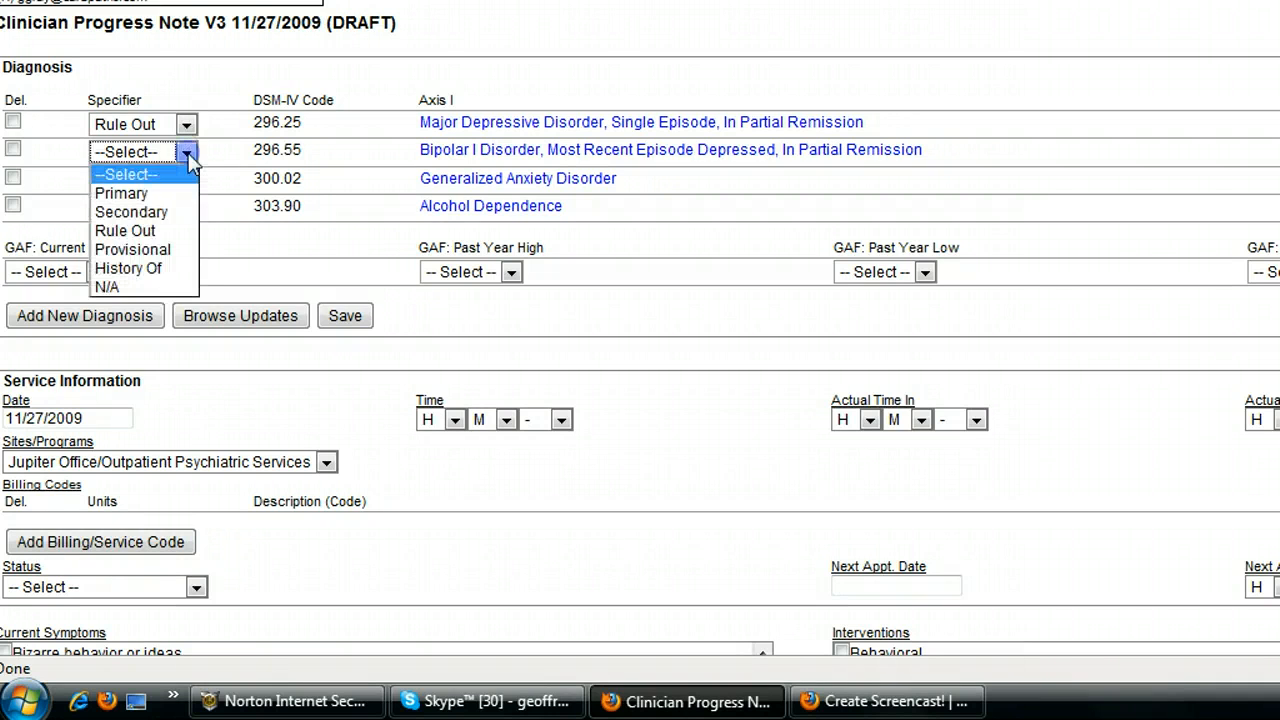
pyautogui.click(135, 212)
# Add Schizophrenia, Paranoid Type (295.30) from the Axis I Schizophrenia/Other Psychotic Disorders group as a new diagnosis.
pyautogui.click(120, 318)
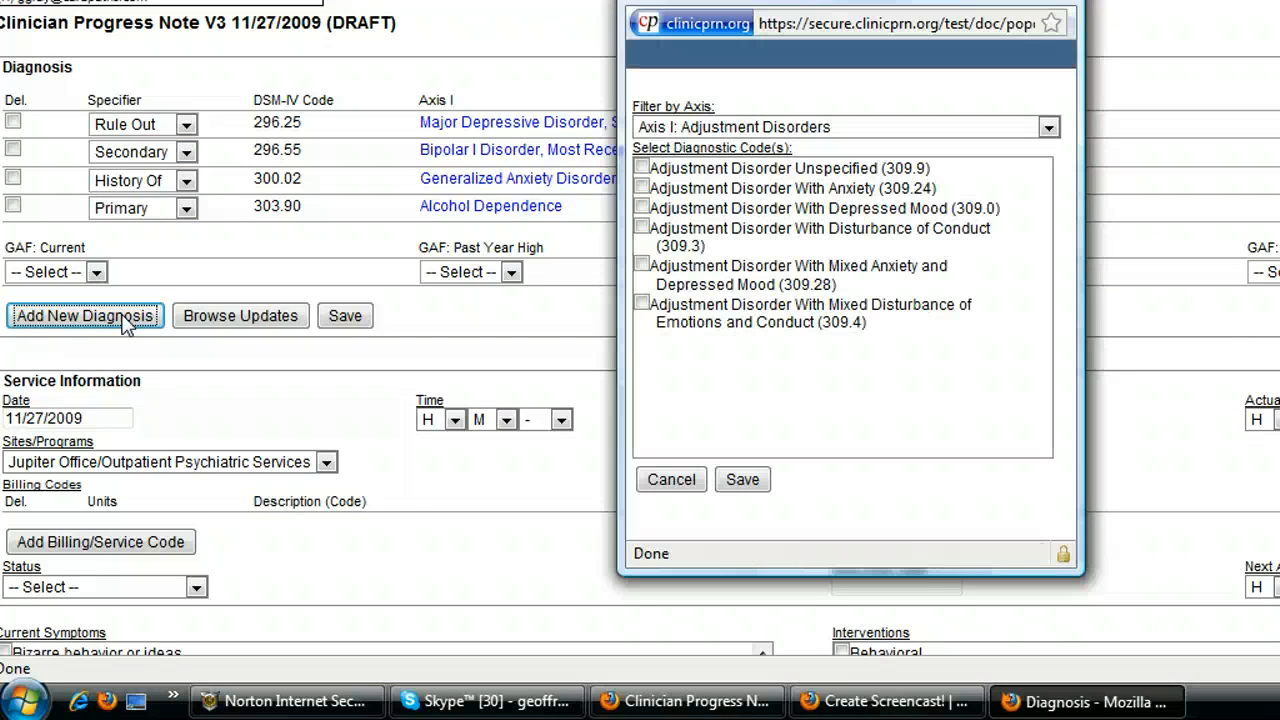
pyautogui.click(1046, 130)
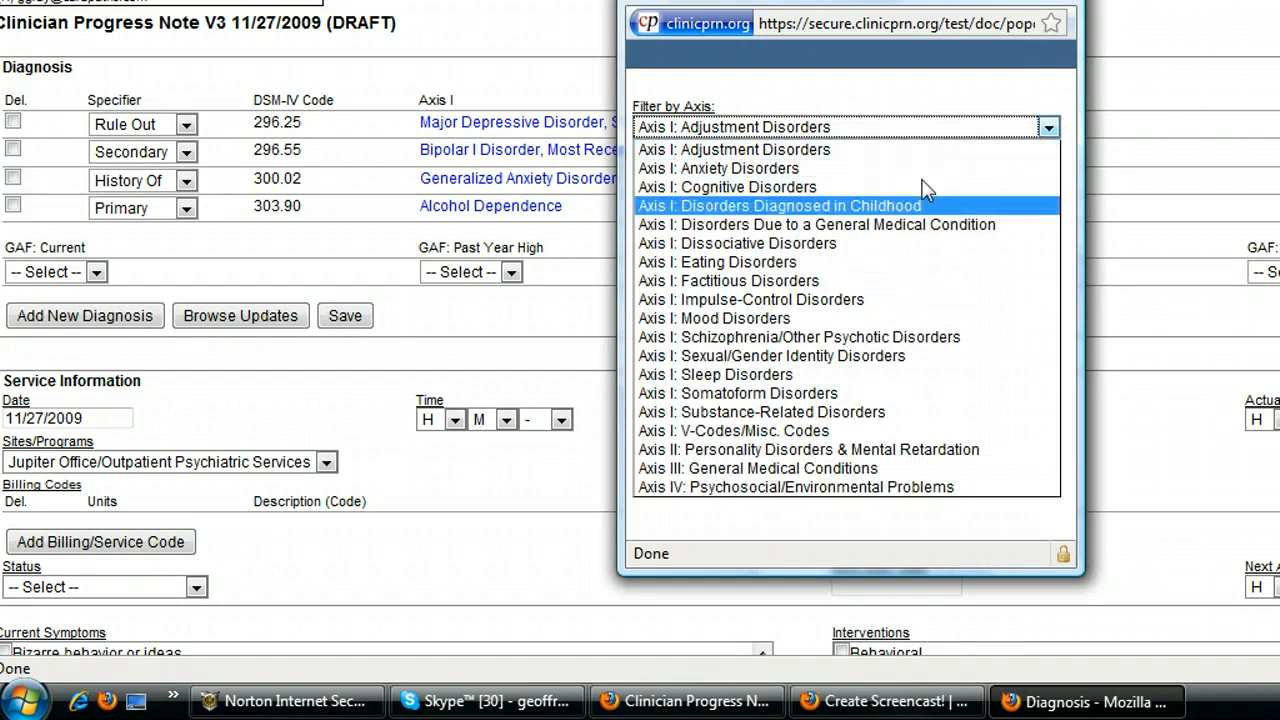
pyautogui.click(780, 337)
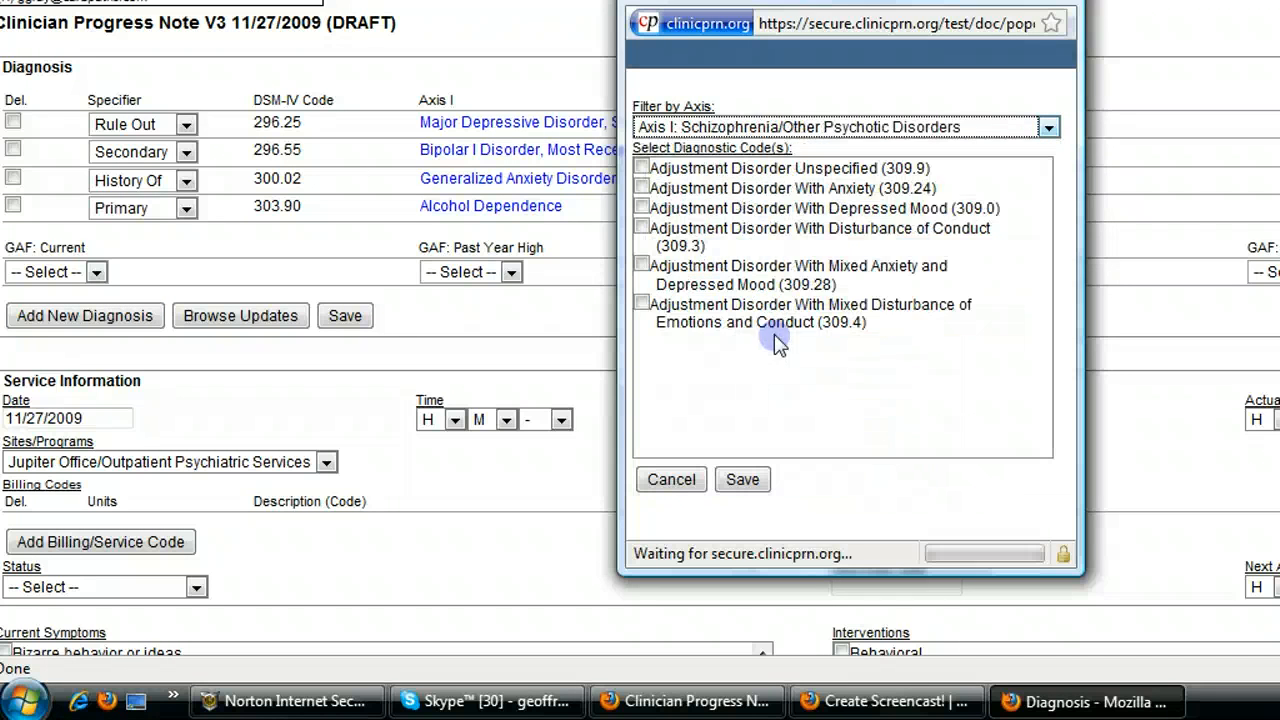
pyautogui.click(641, 286)
pyautogui.click(738, 480)
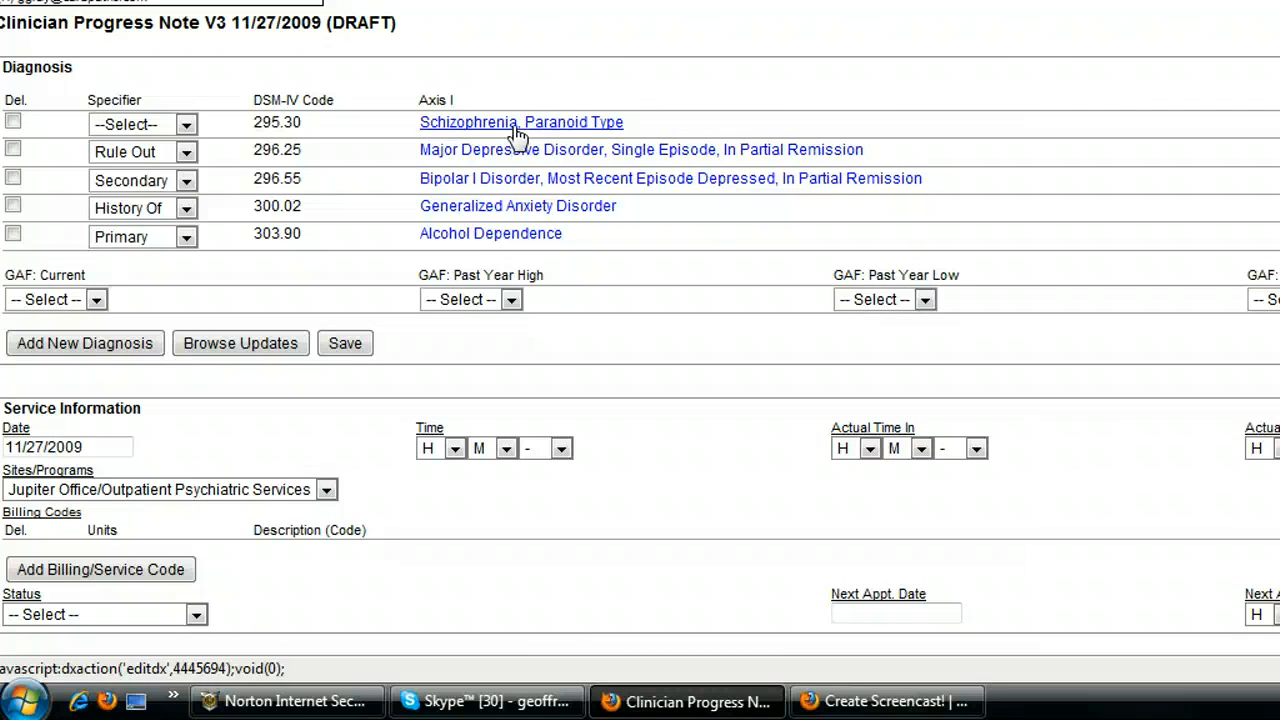
# Add the billing code Indiv OP Therapy-"45 no med eval (90806) to the note's service information.
pyautogui.click(119, 576)
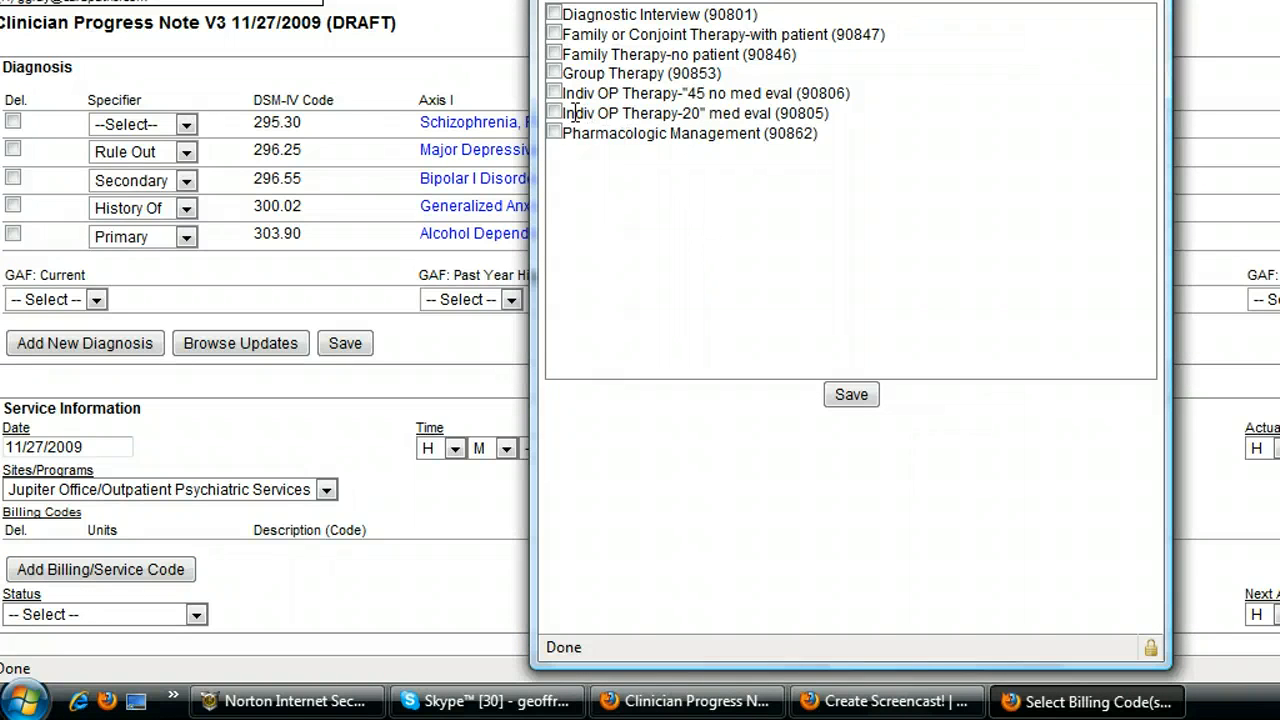
pyautogui.click(554, 92)
pyautogui.click(852, 394)
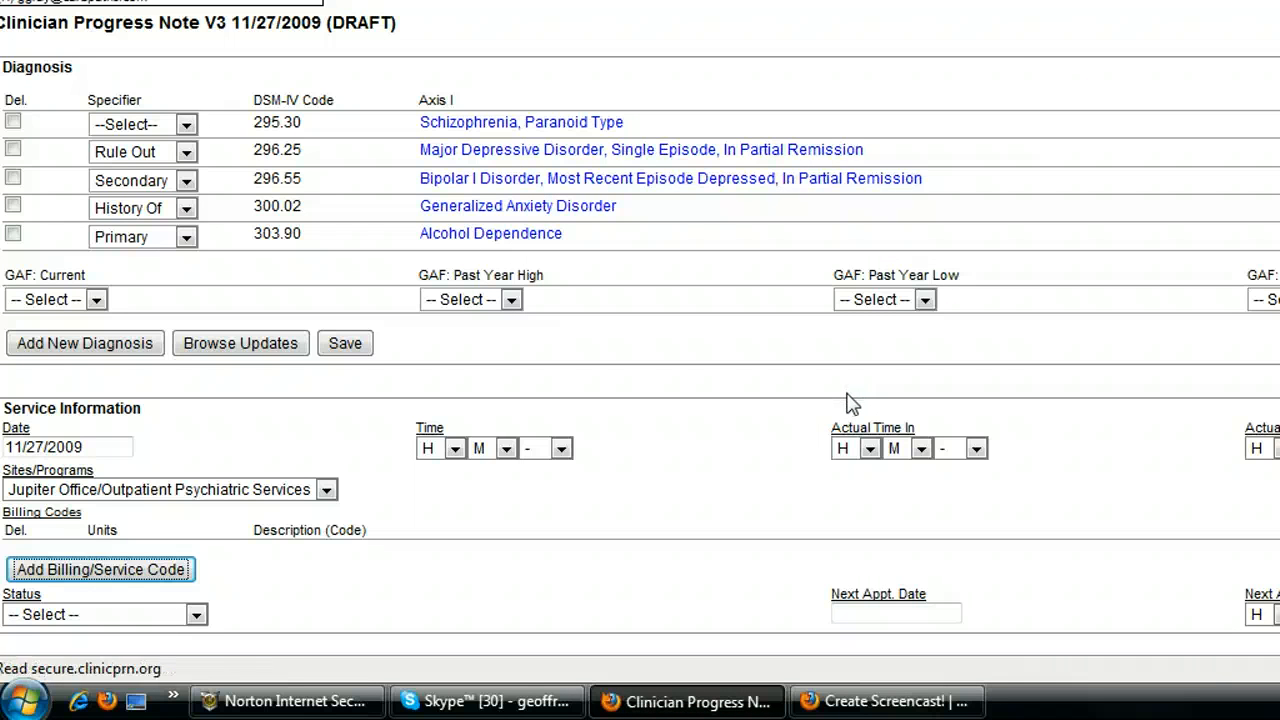
# Review the rest of the progress note, enter the provider password, and sign and complete the document.
pyautogui.scroll(-5, 640, 360)
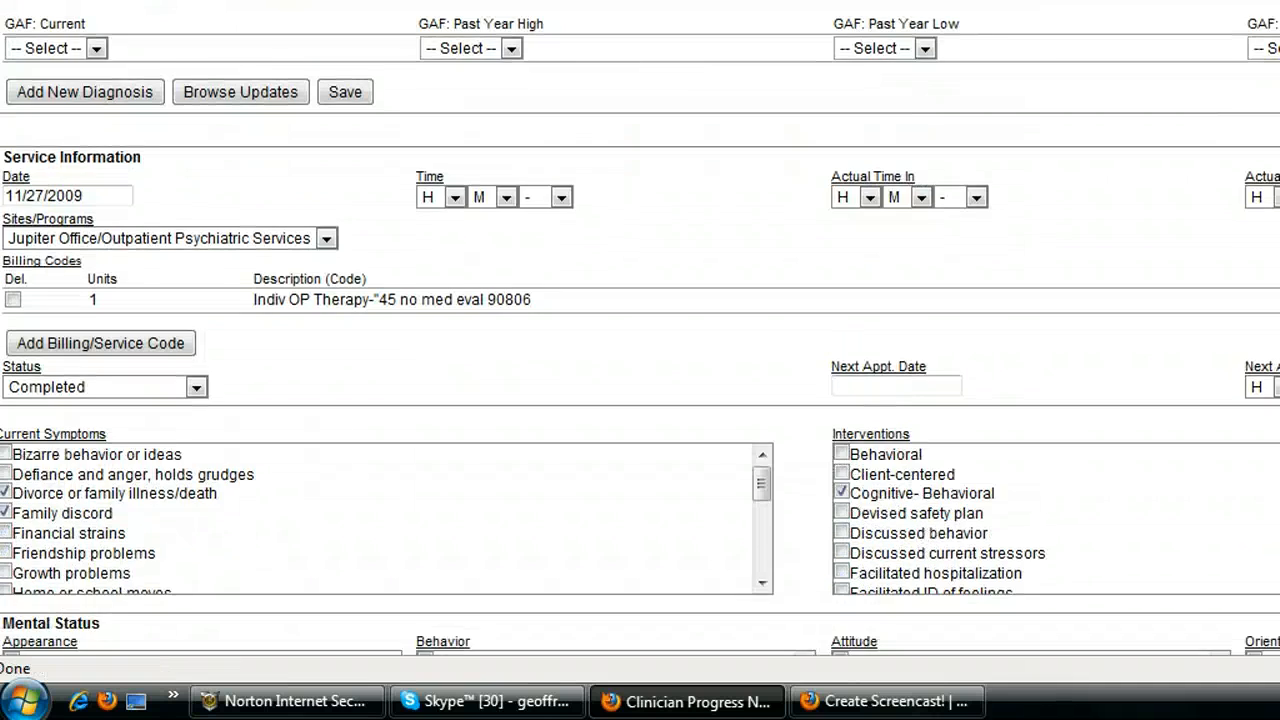
pyautogui.scroll(-1, 475, 322)
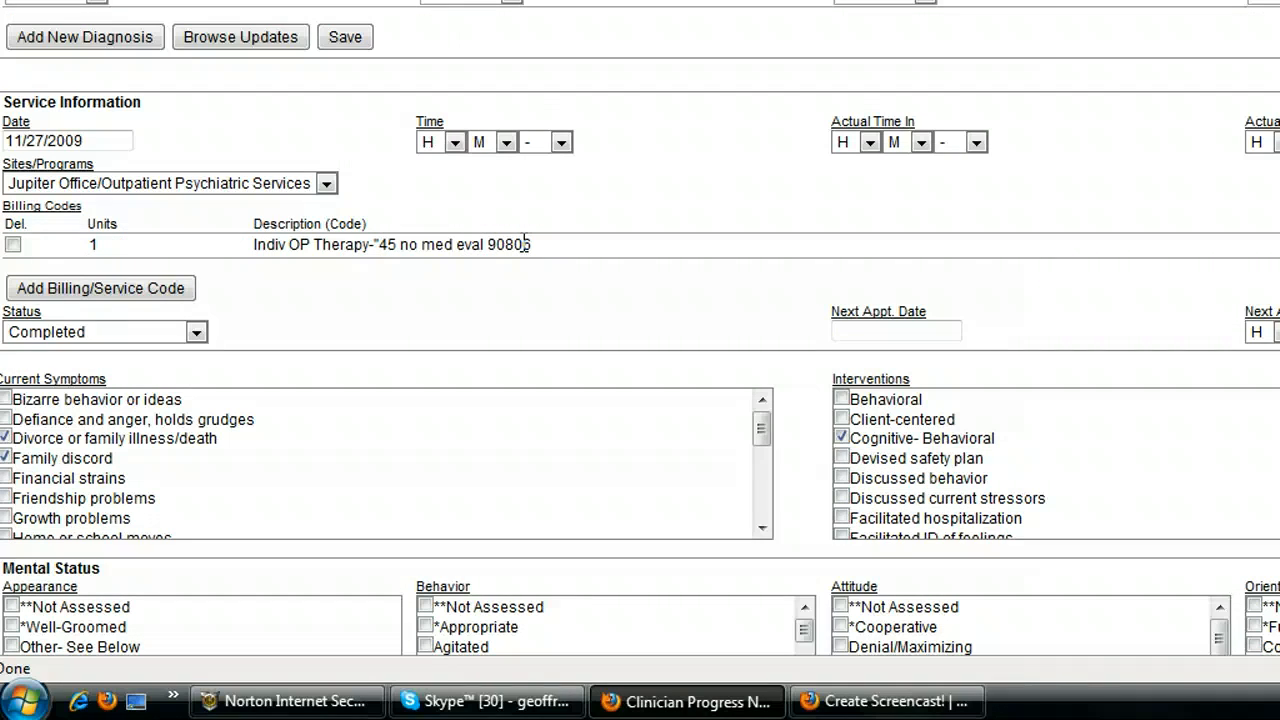
pyautogui.scroll(-1, 640, 360)
pyautogui.scroll(-3, 640, 360)
pyautogui.scroll(-3, 640, 360)
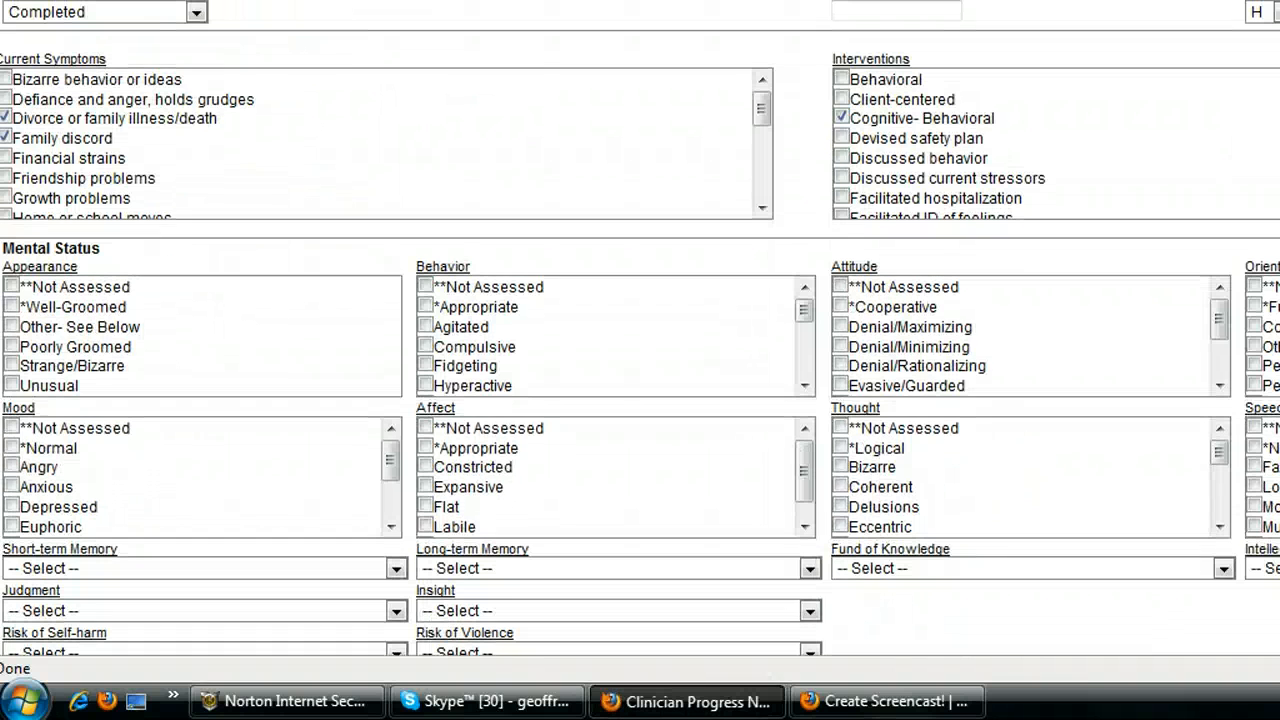
pyautogui.scroll(-9, 640, 360)
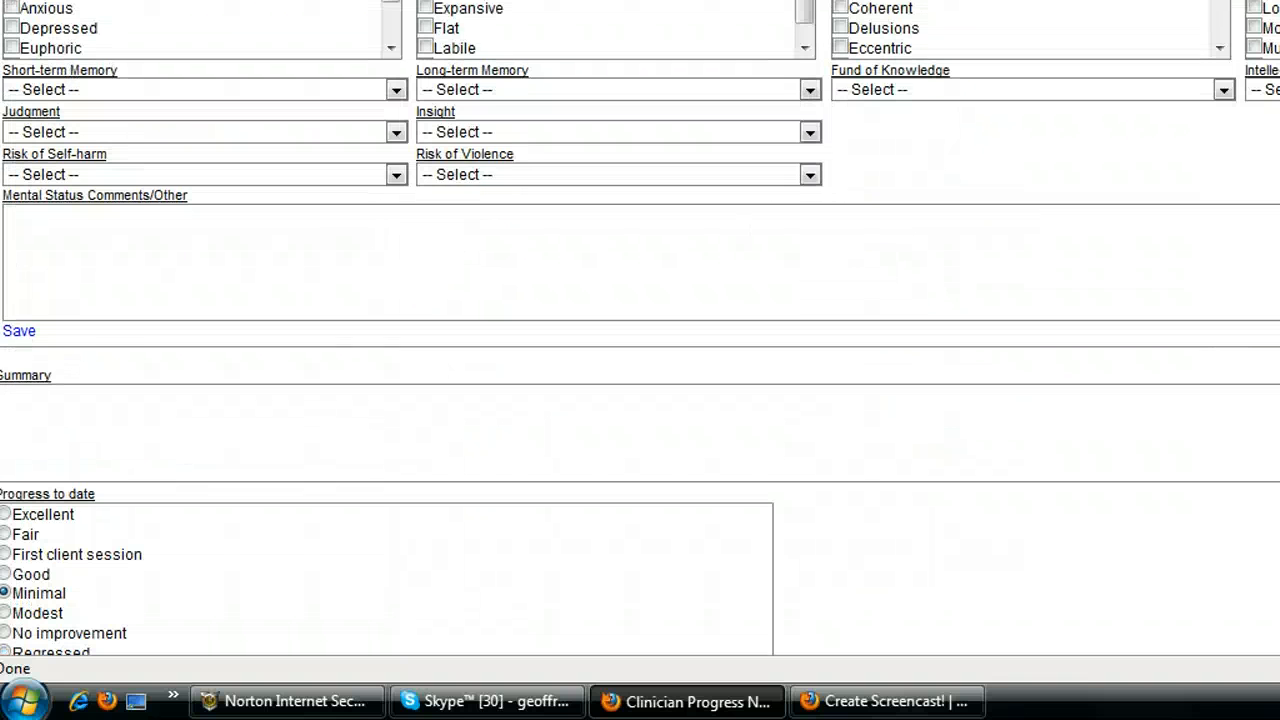
pyautogui.scroll(-9, 640, 360)
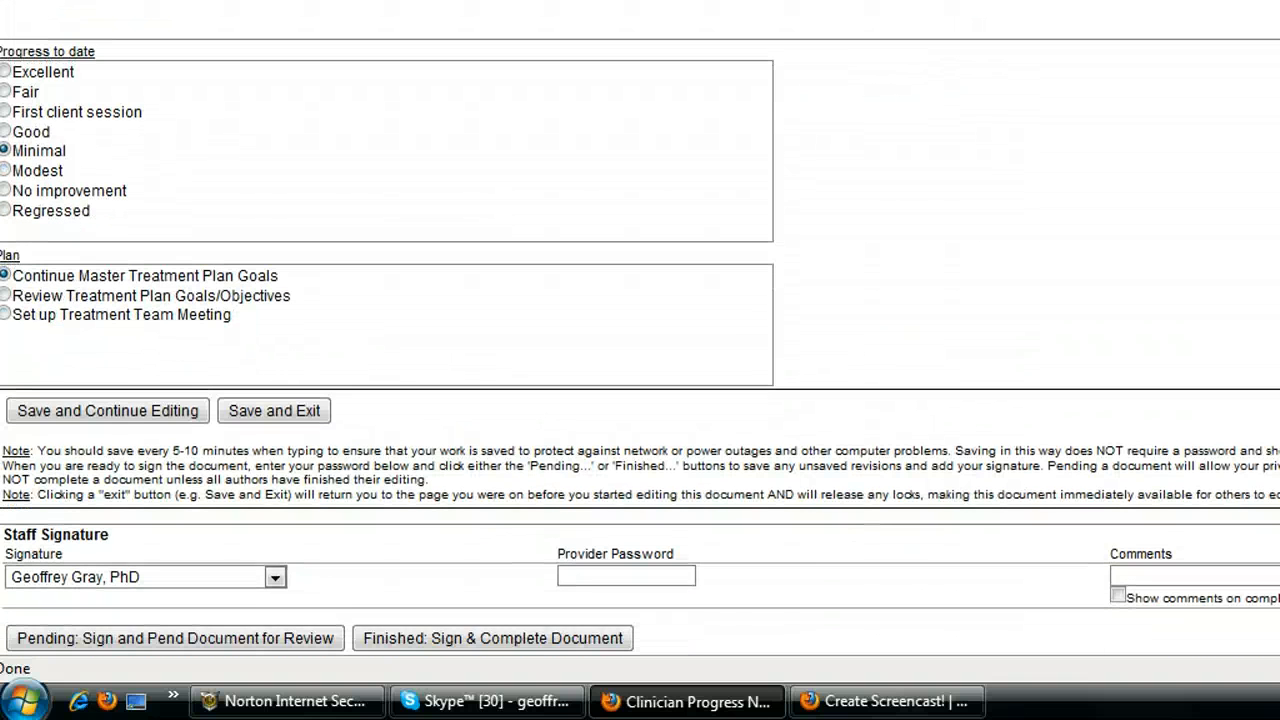
pyautogui.scroll(-1, 1034, 645)
pyautogui.click(596, 531)
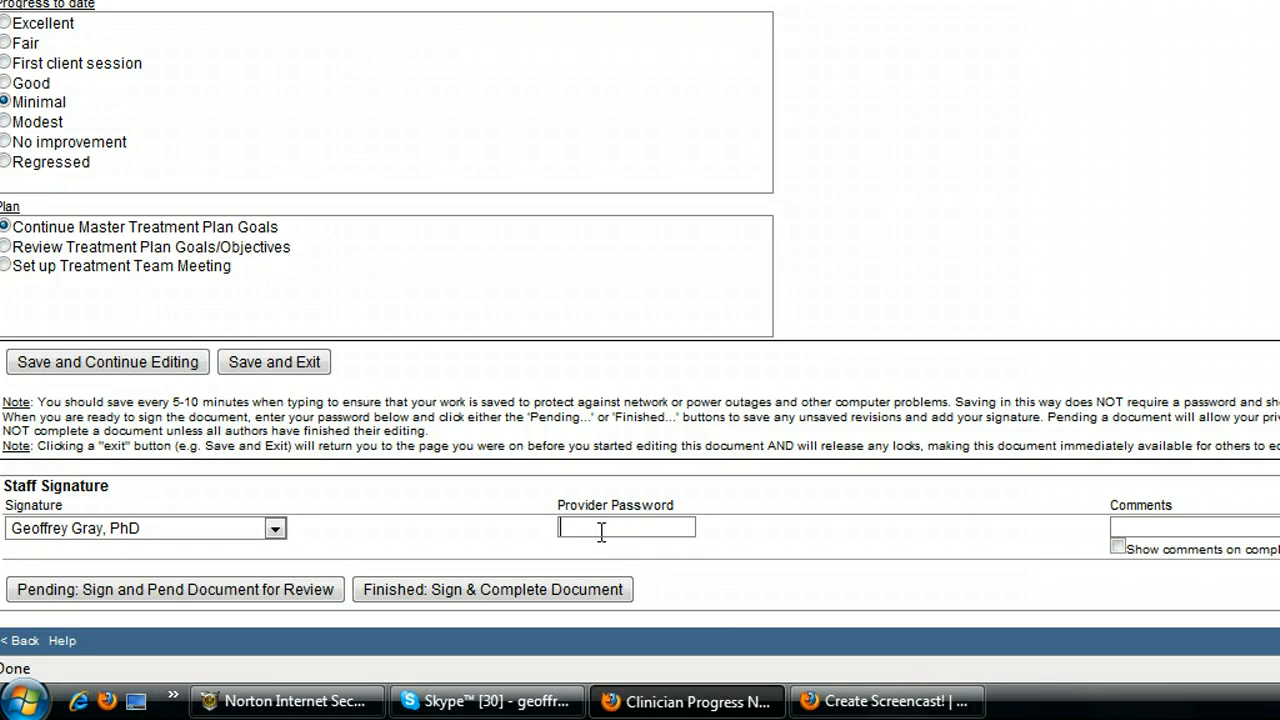
pyautogui.write('******')
pyautogui.click(588, 596)
# Go back to the patient's detail page, open the billing account and view the receipt for the latest charge.
pyautogui.scroll(1, 588, 596)
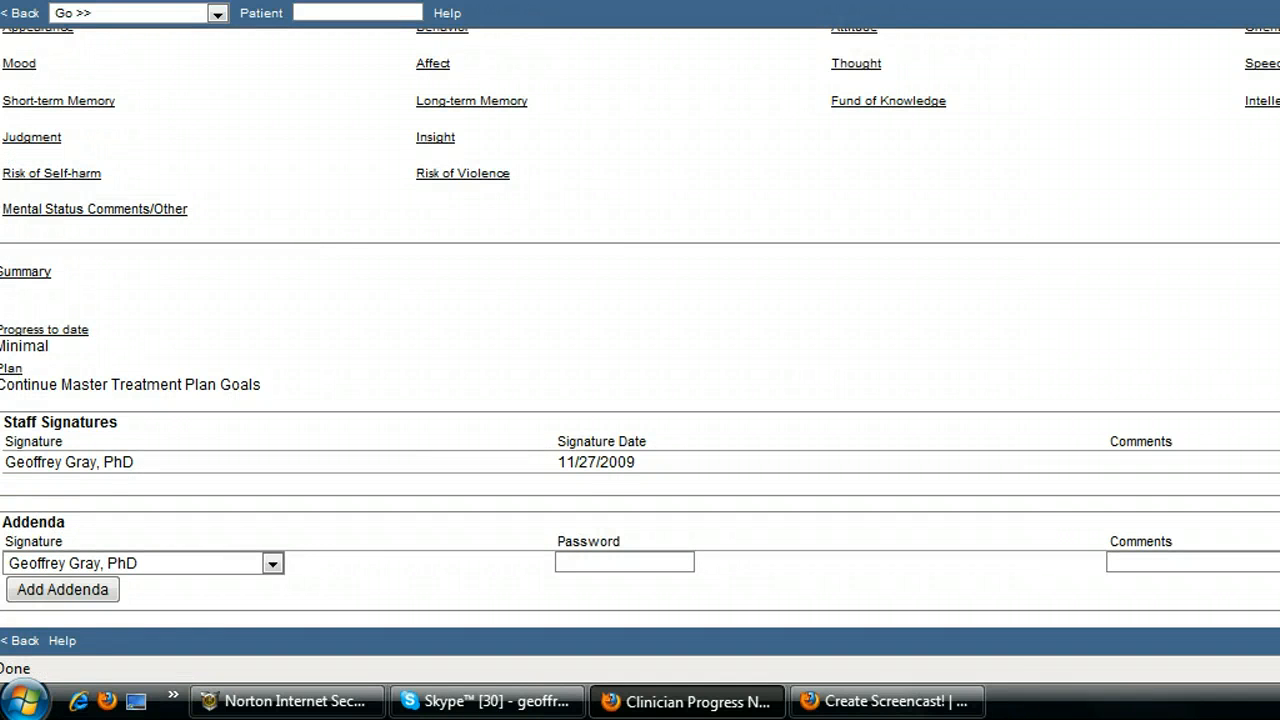
pyautogui.click(26, 13)
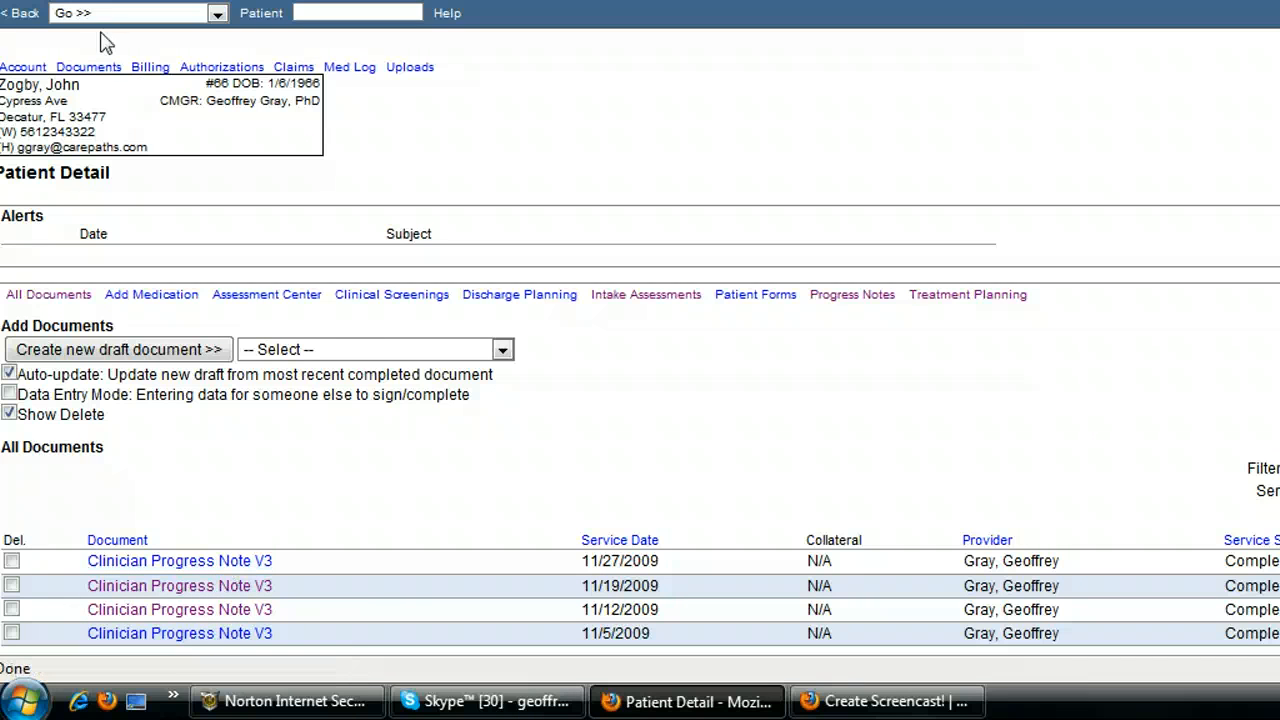
pyautogui.click(143, 70)
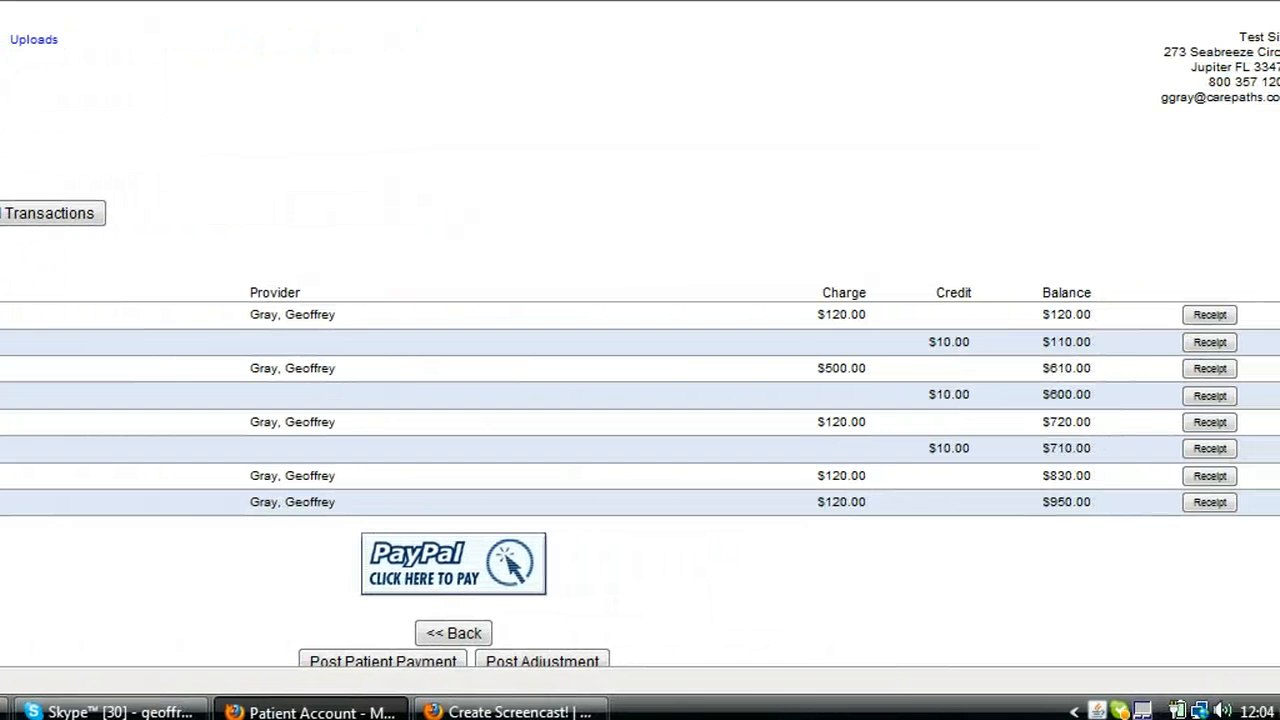
pyautogui.click(1211, 504)
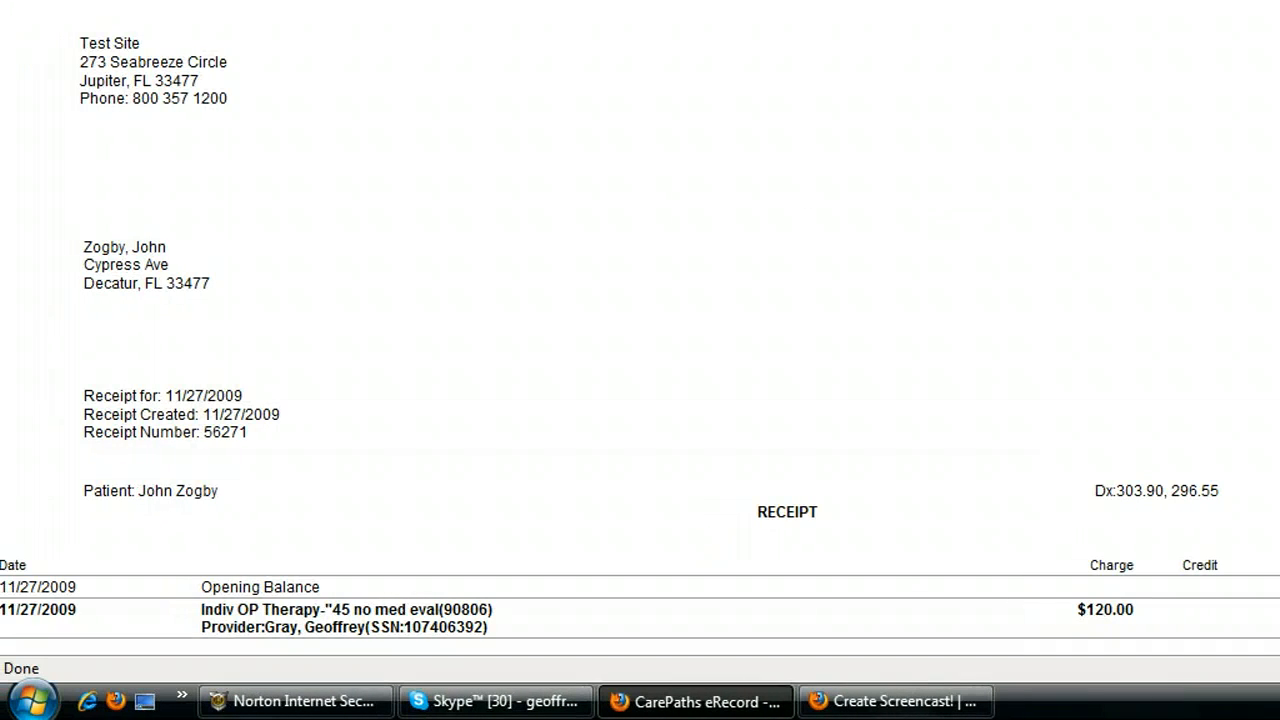
pyautogui.scroll(-2, 1150, 280)
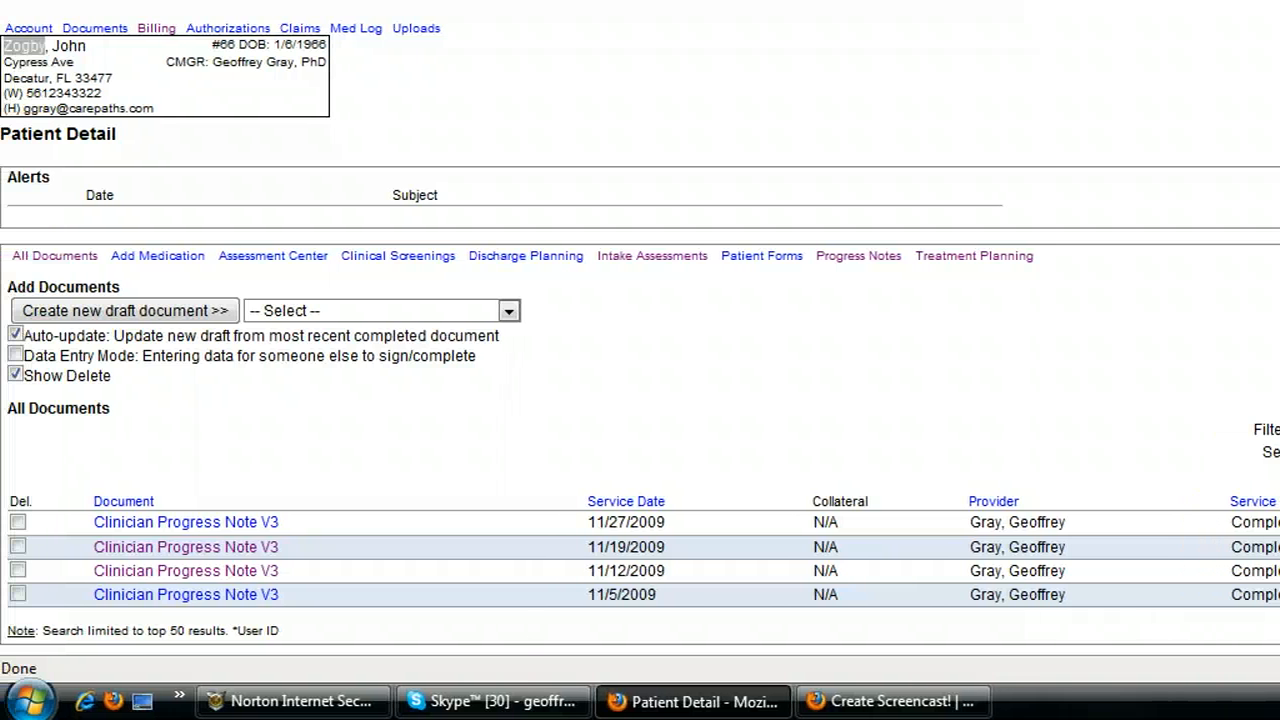
# Create a new draft of A Progress Note Short/Psychiatry for the same patient and go to its medications section.
pyautogui.click(858, 256)
pyautogui.click(509, 311)
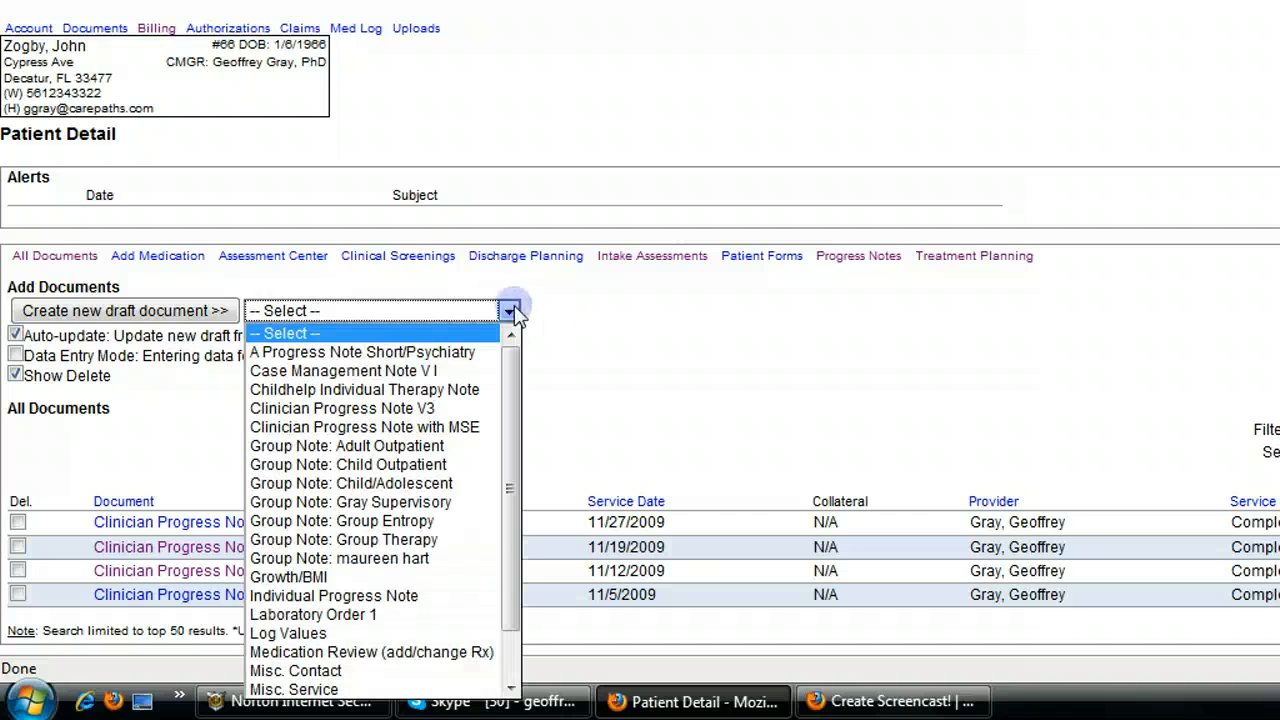
pyautogui.click(446, 355)
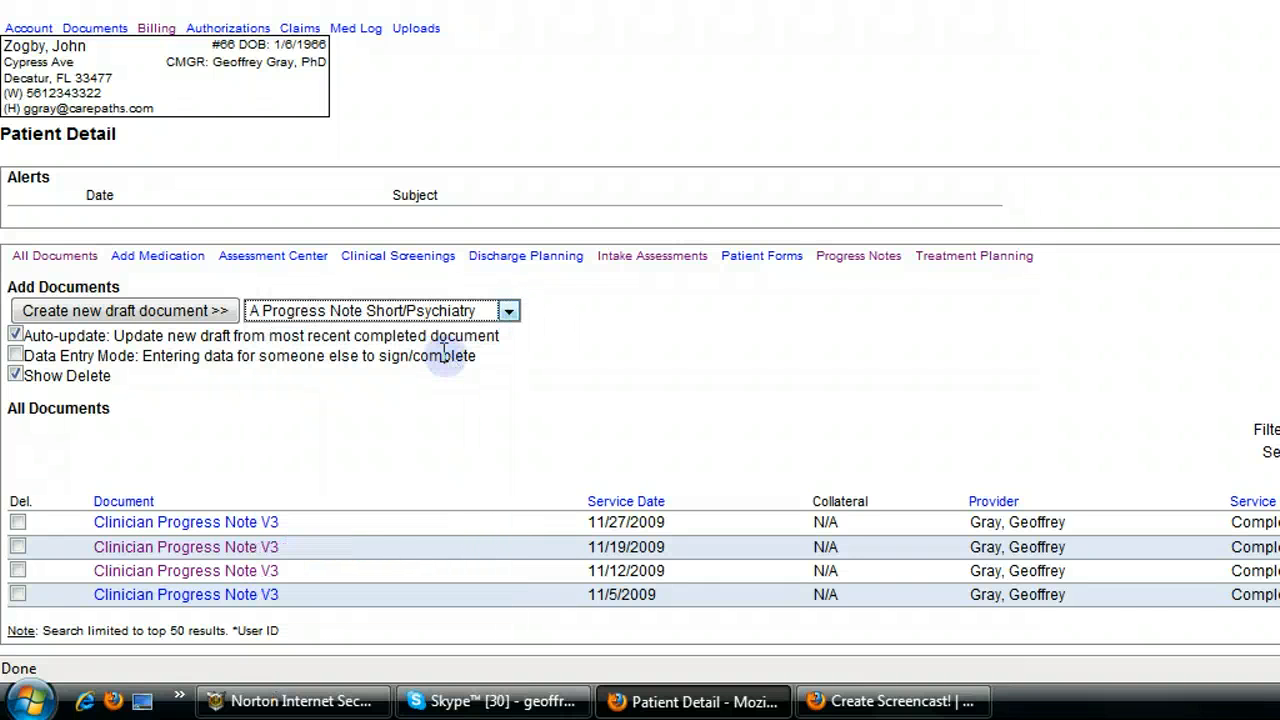
pyautogui.click(177, 315)
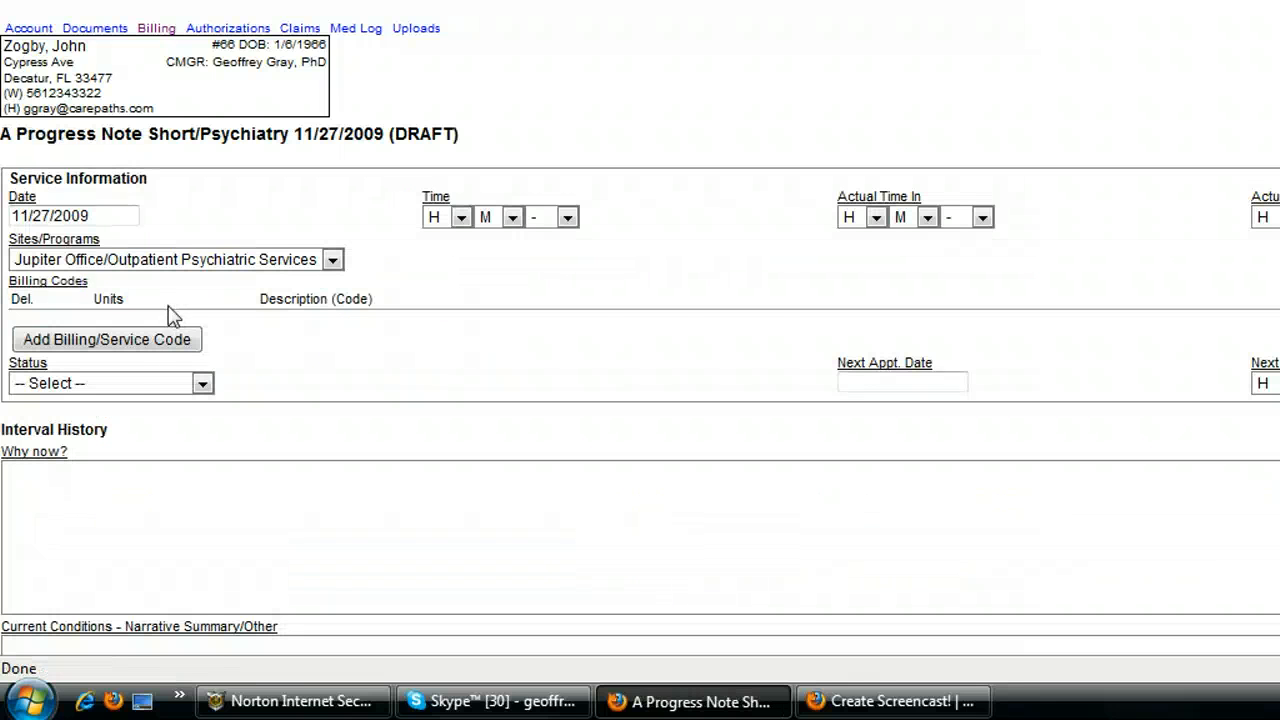
pyautogui.scroll(-8, 640, 350)
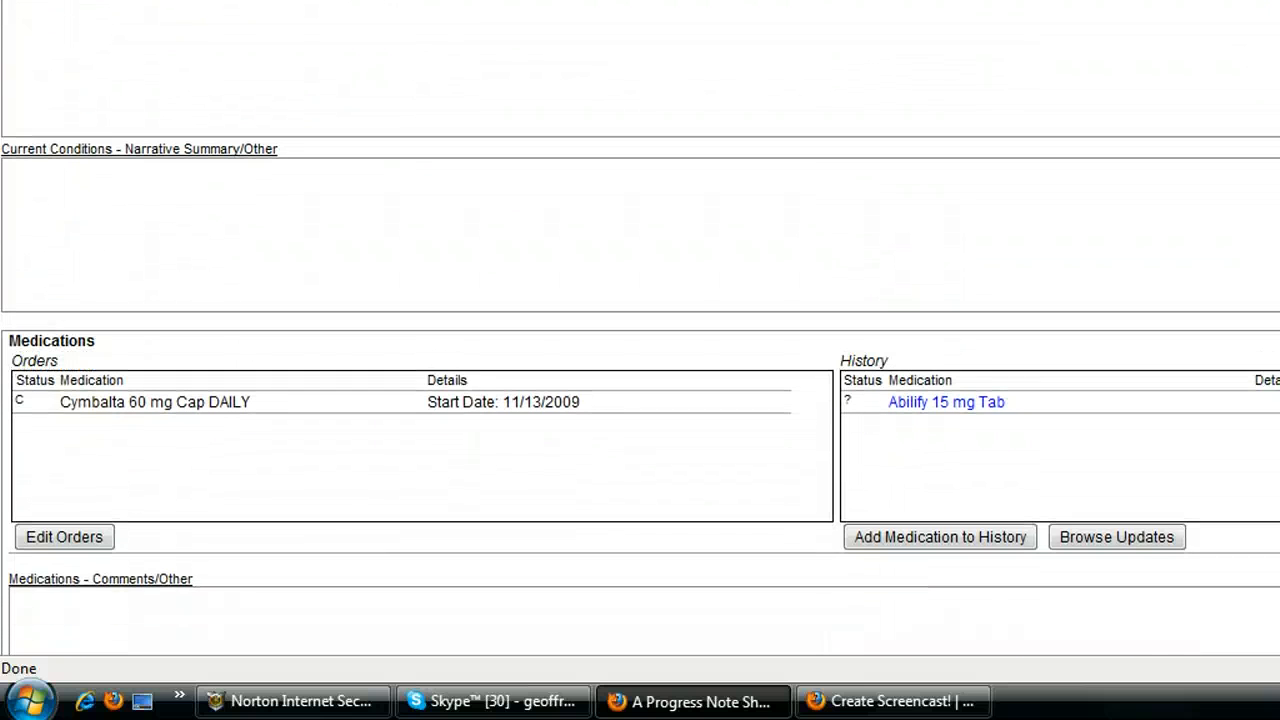
# Add Abilify 15 mg Tab Aripiprazole to the patient's medication history and save the entry.
pyautogui.click(966, 543)
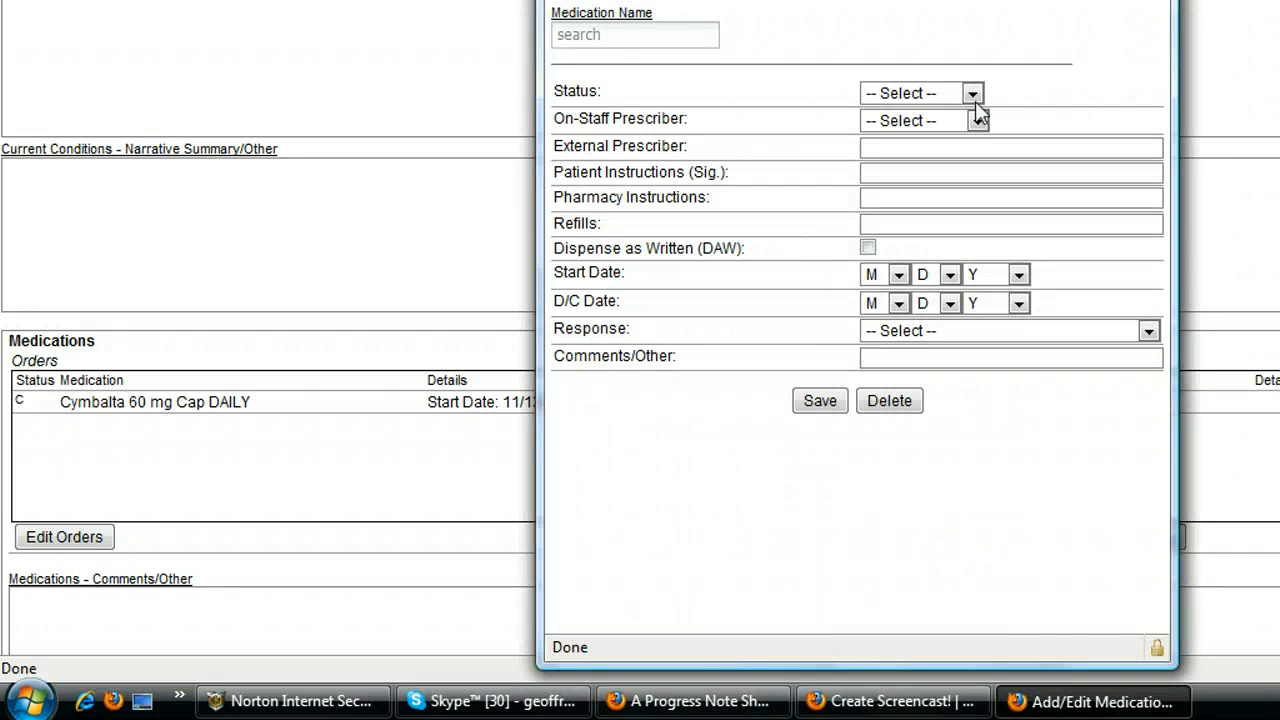
pyautogui.click(588, 30)
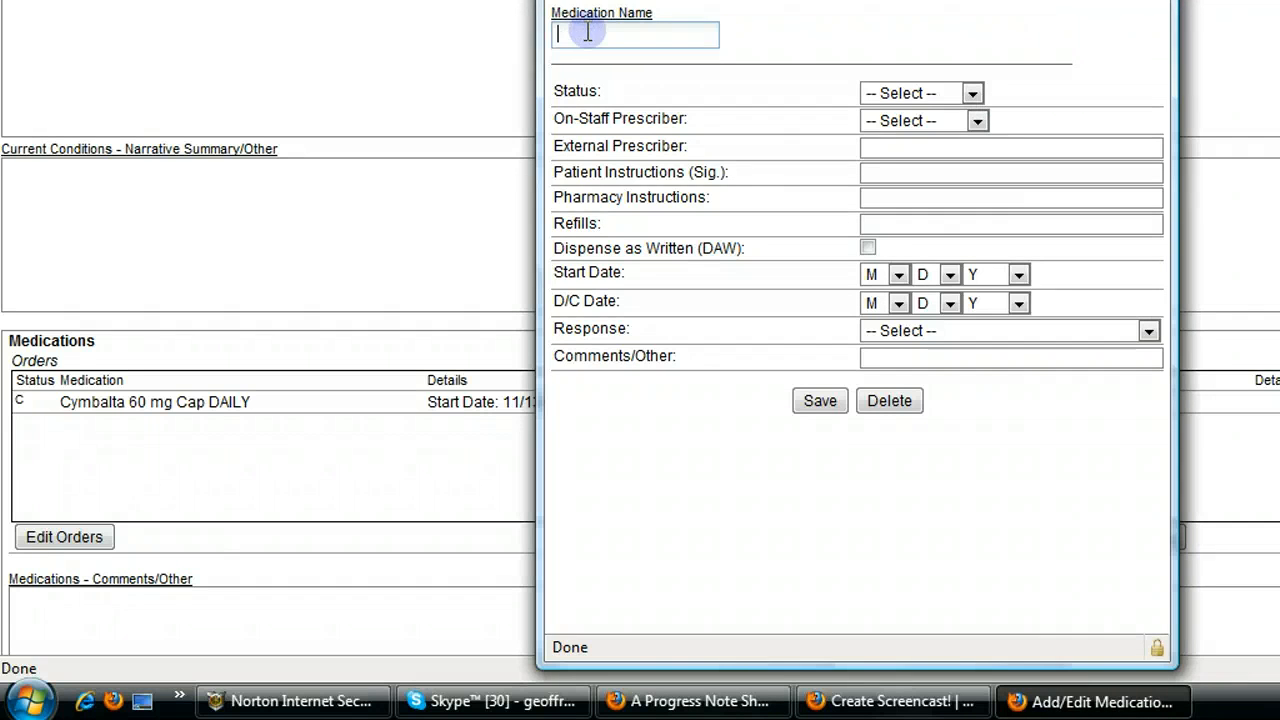
pyautogui.write('ab')
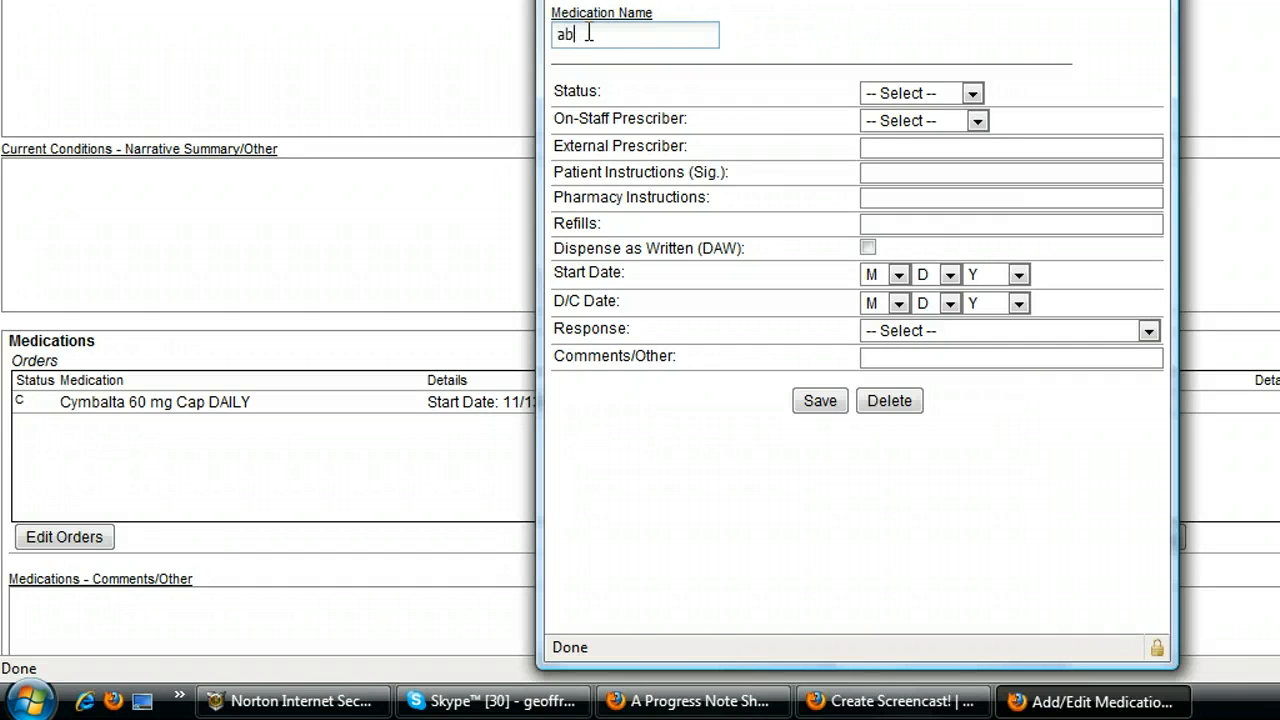
pyautogui.write('ili')
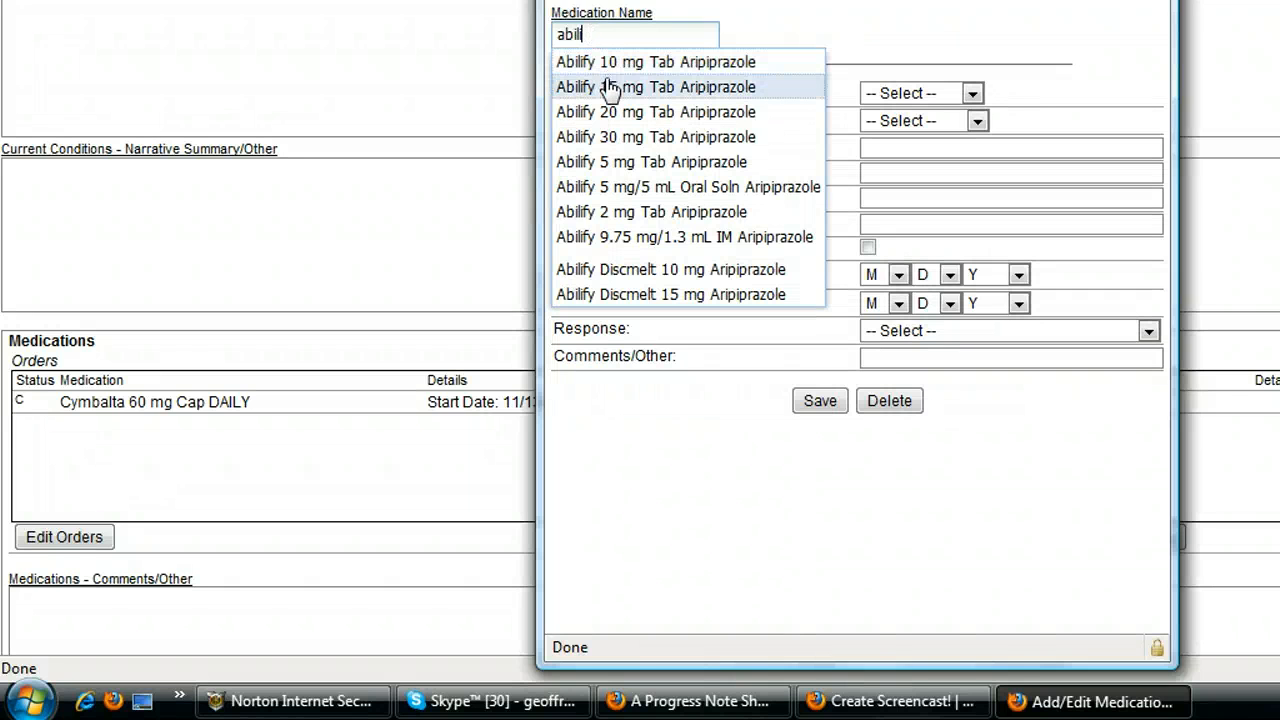
pyautogui.click(610, 92)
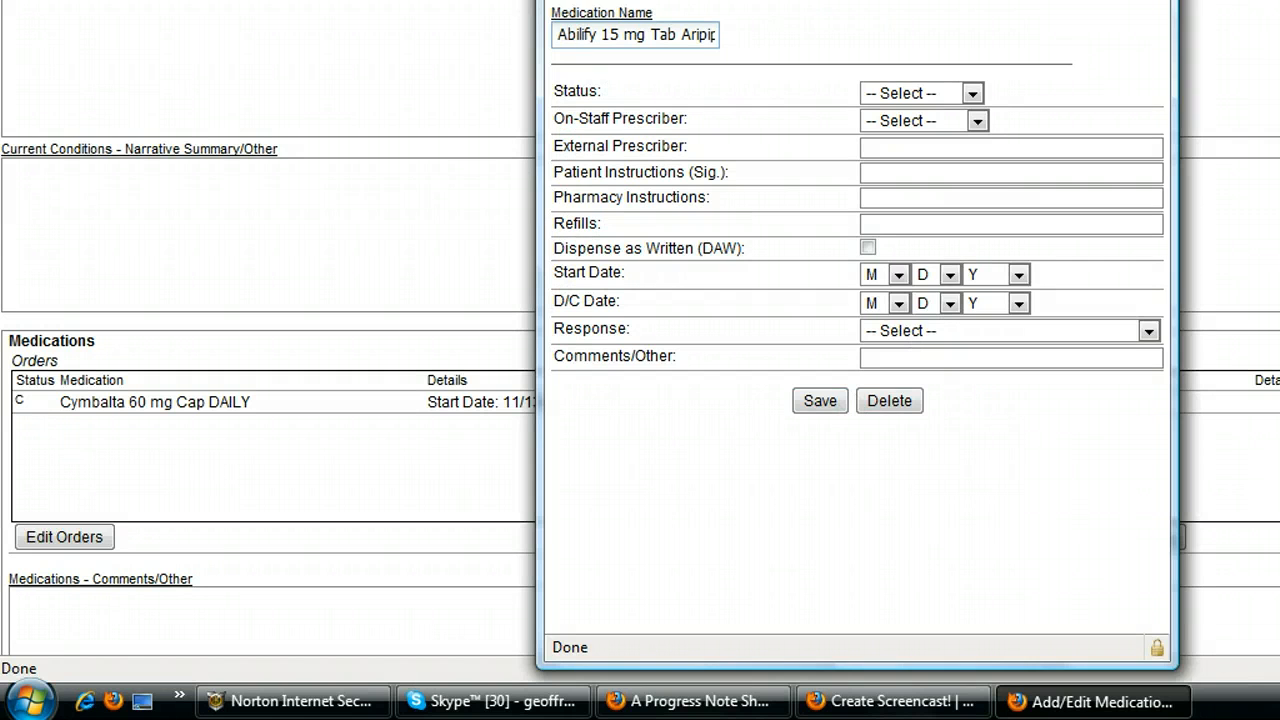
pyautogui.click(820, 401)
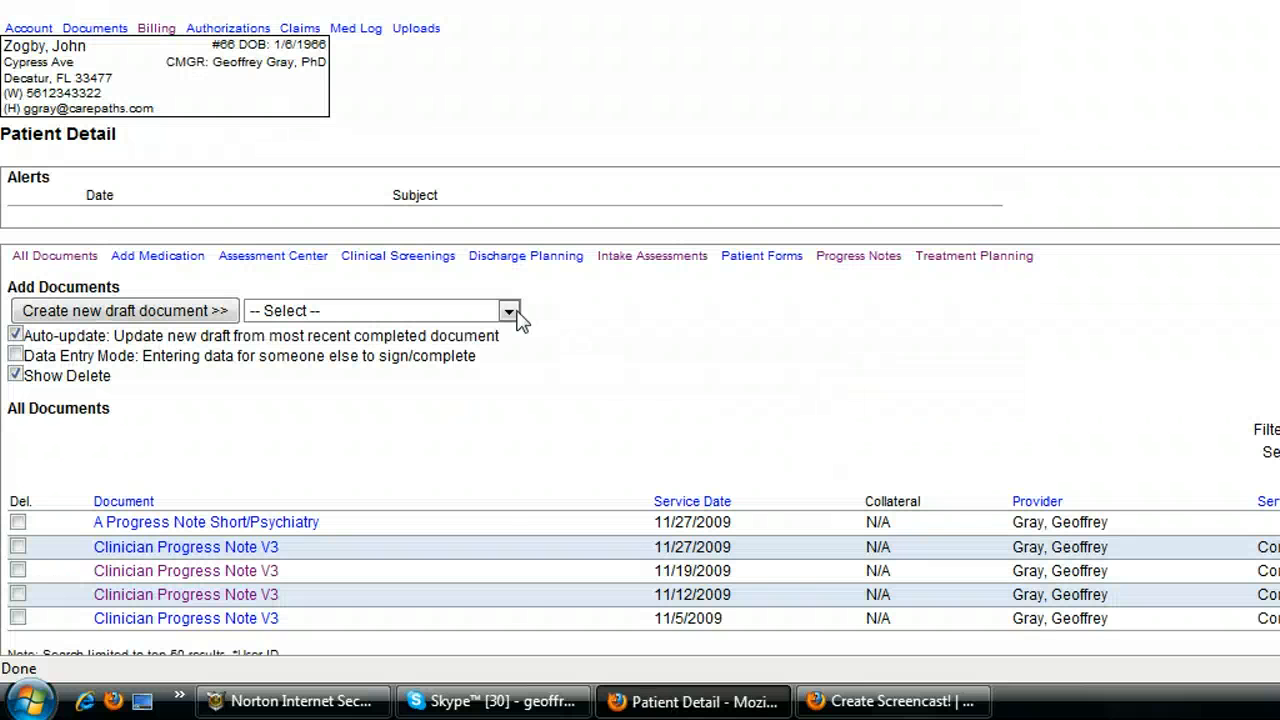
# Create a new draft Individual Progress Note from the patient's detail page.
pyautogui.click(509, 312)
pyautogui.scroll(-2, 510, 398)
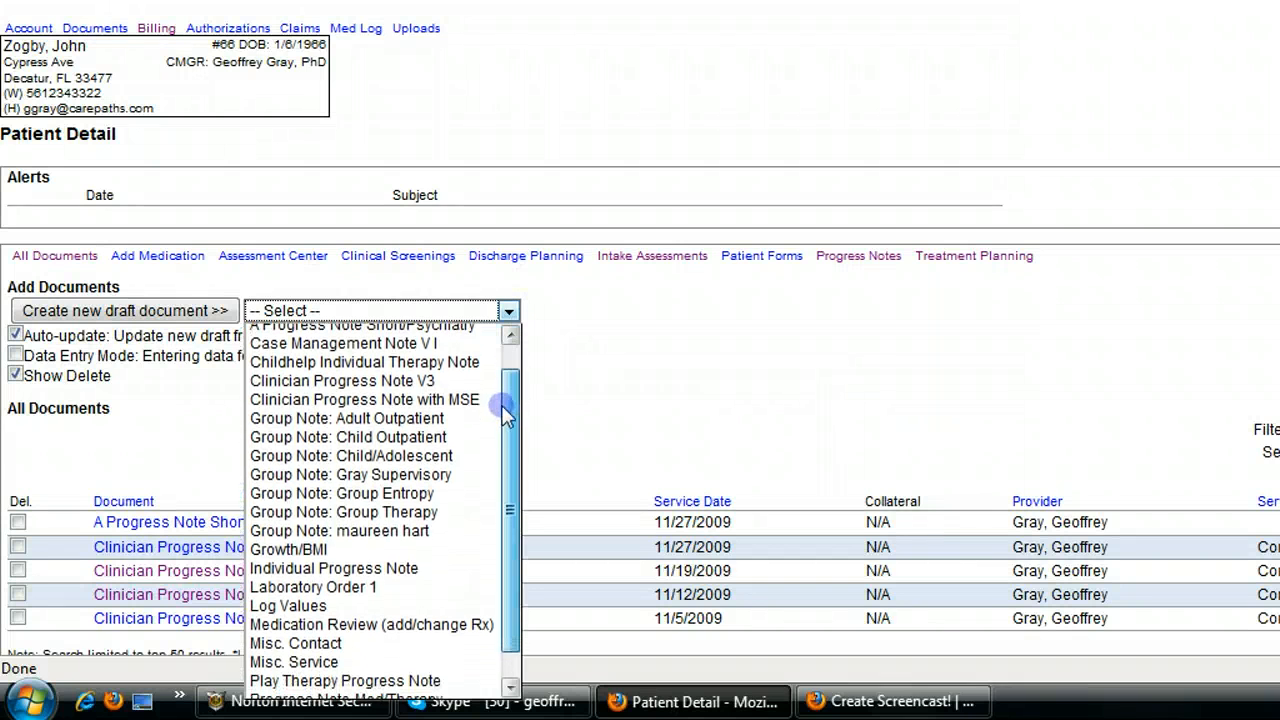
pyautogui.click(470, 562)
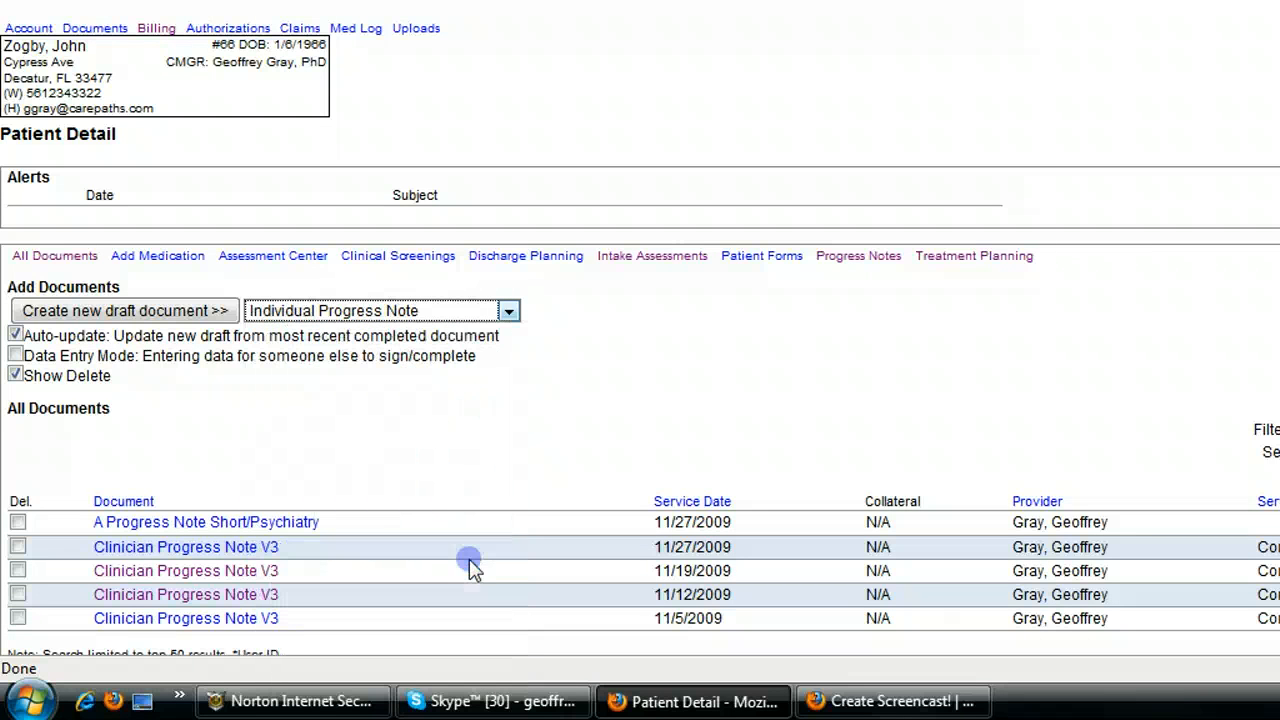
pyautogui.click(168, 314)
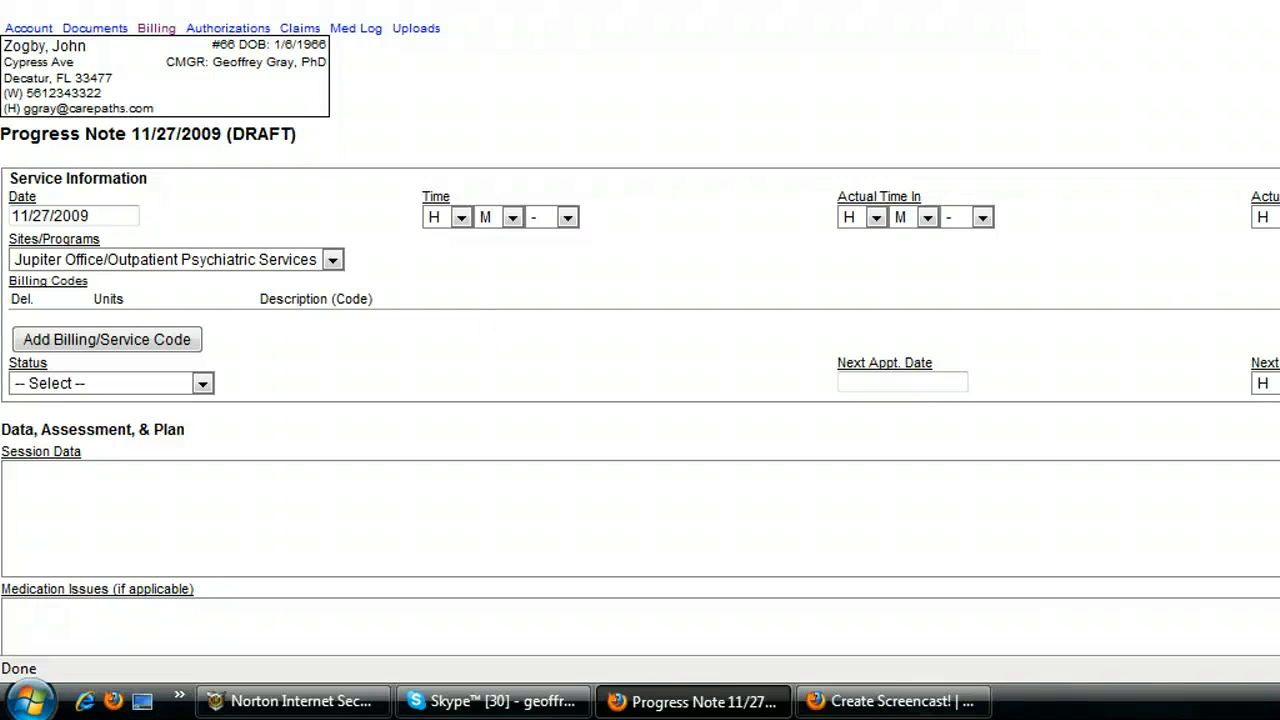
# Add a Depression problem to the note with depressed mood, sleep difficulty, difficulty concentrating, dissatisfaction with life, and fatigue as symptoms.
pyautogui.scroll(-6, 1180, 310)
pyautogui.scroll(-5, 30, 590)
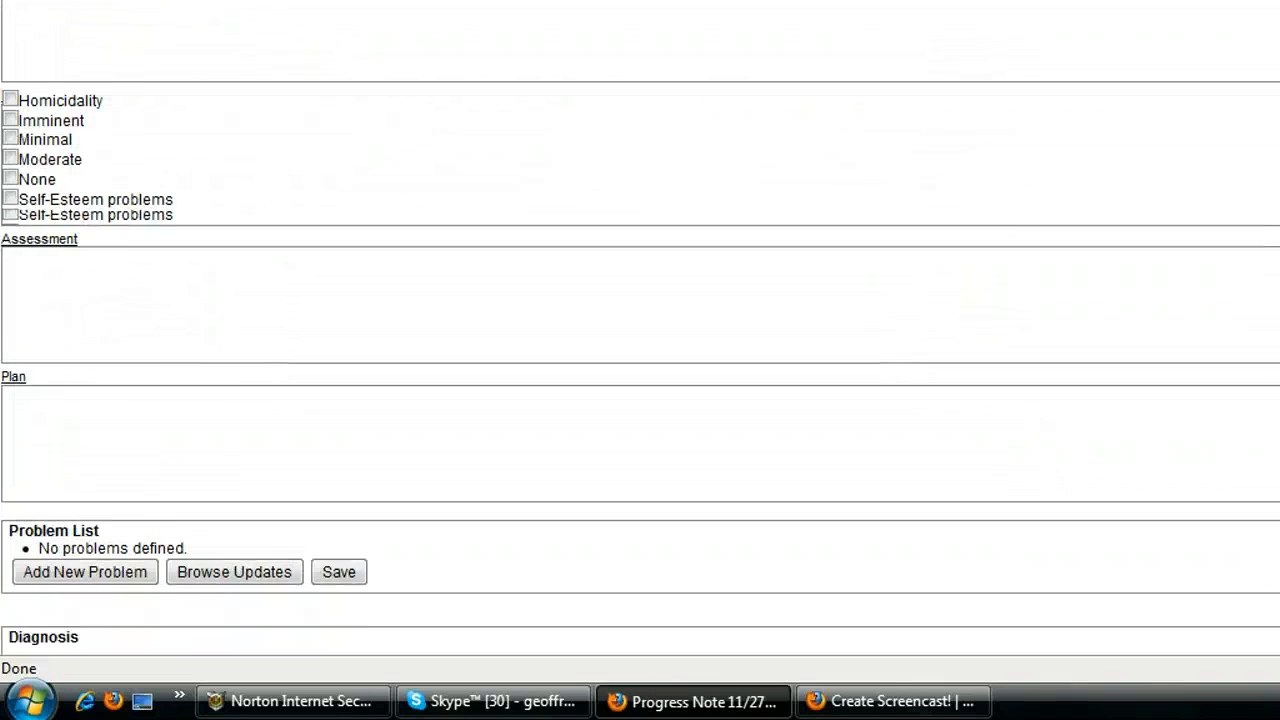
pyautogui.click(85, 552)
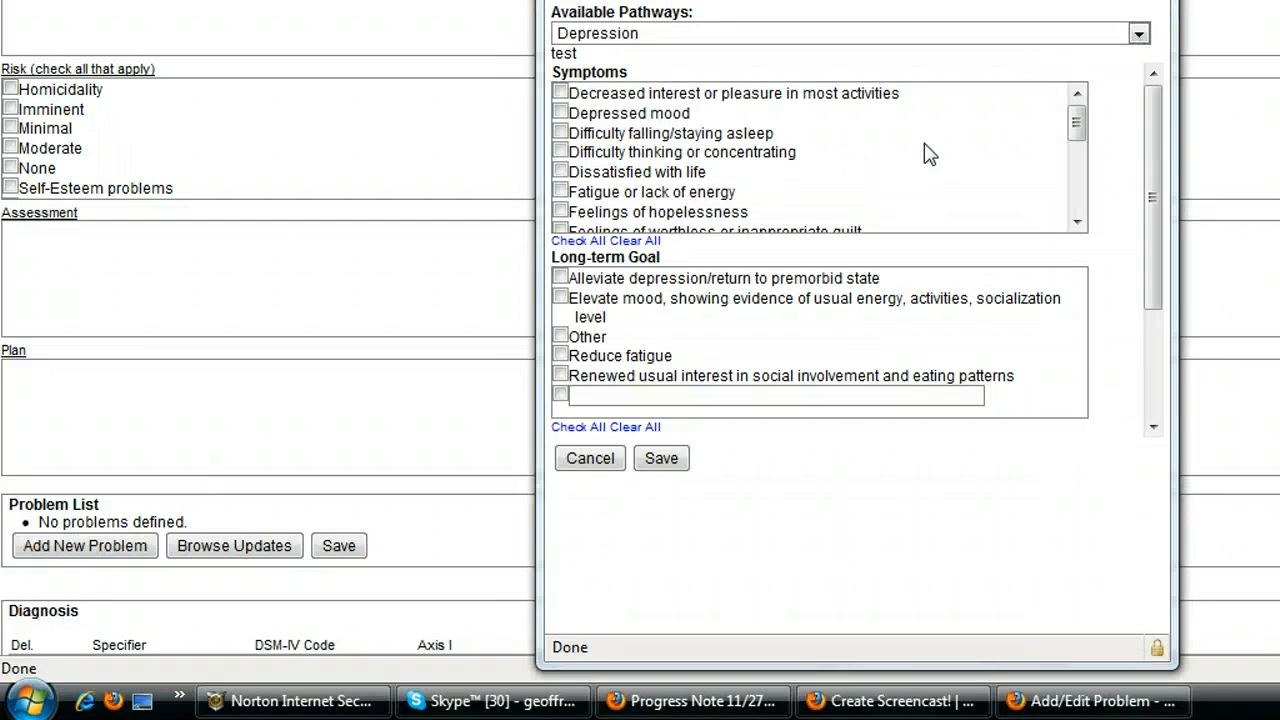
pyautogui.click(560, 113)
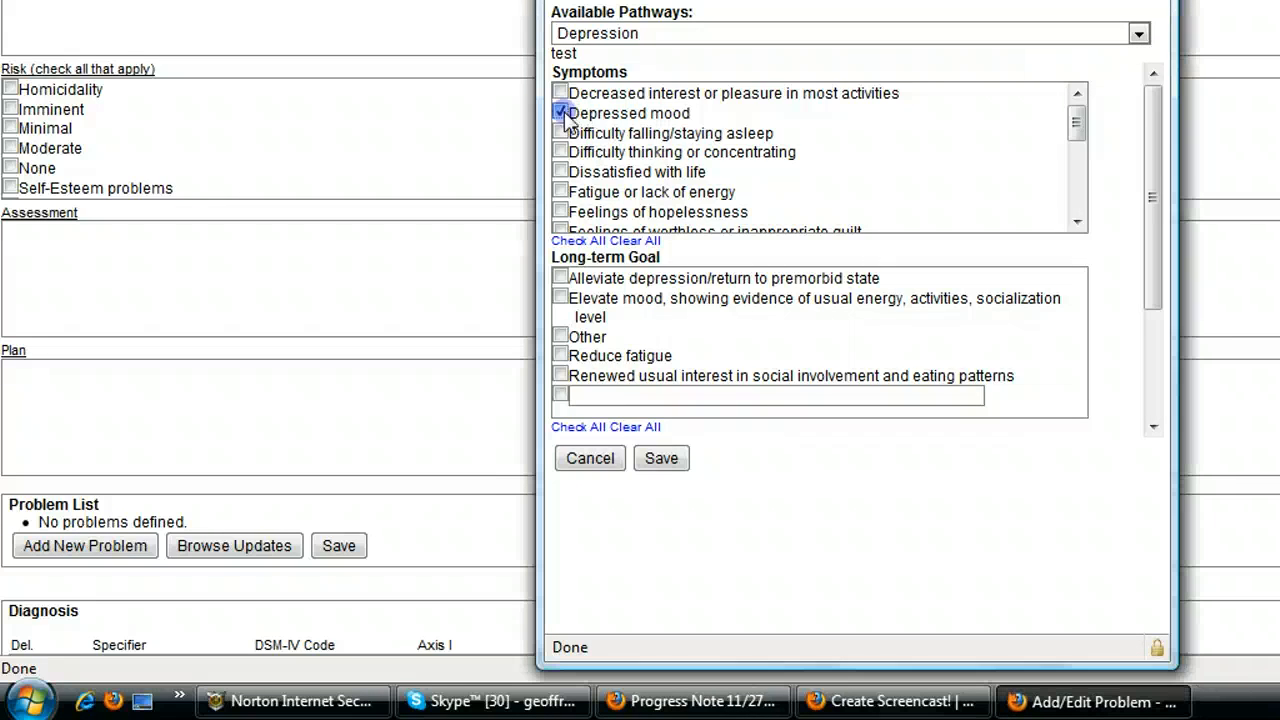
pyautogui.click(560, 133)
pyautogui.click(560, 152)
pyautogui.click(560, 172)
pyautogui.click(561, 192)
# Set the problem's long-term goals to alleviating depression, elevating mood with usual energy and activities, and reducing fatigue, and save it.
pyautogui.click(560, 277)
pyautogui.click(560, 297)
pyautogui.click(560, 355)
pyautogui.click(663, 460)
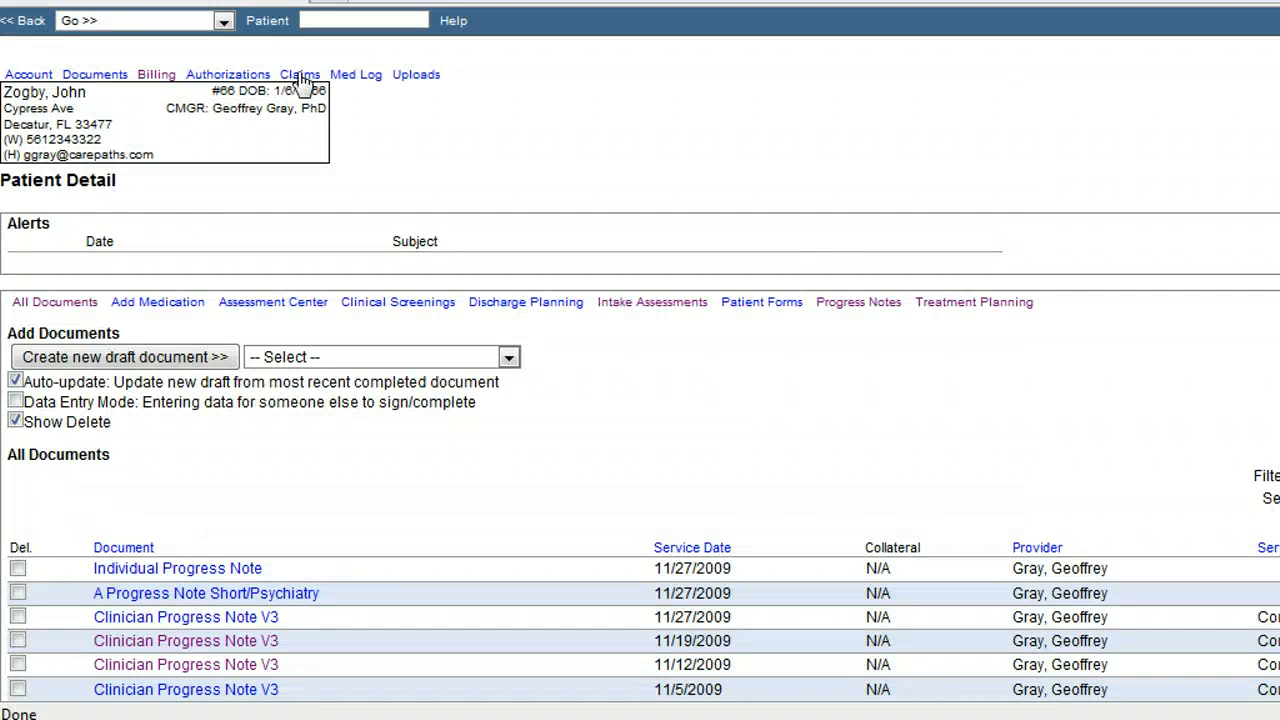
# Go to Practice Management and open Prepare Electronic Professional Claims among the administrator's claims and encounters options.
pyautogui.click(225, 26)
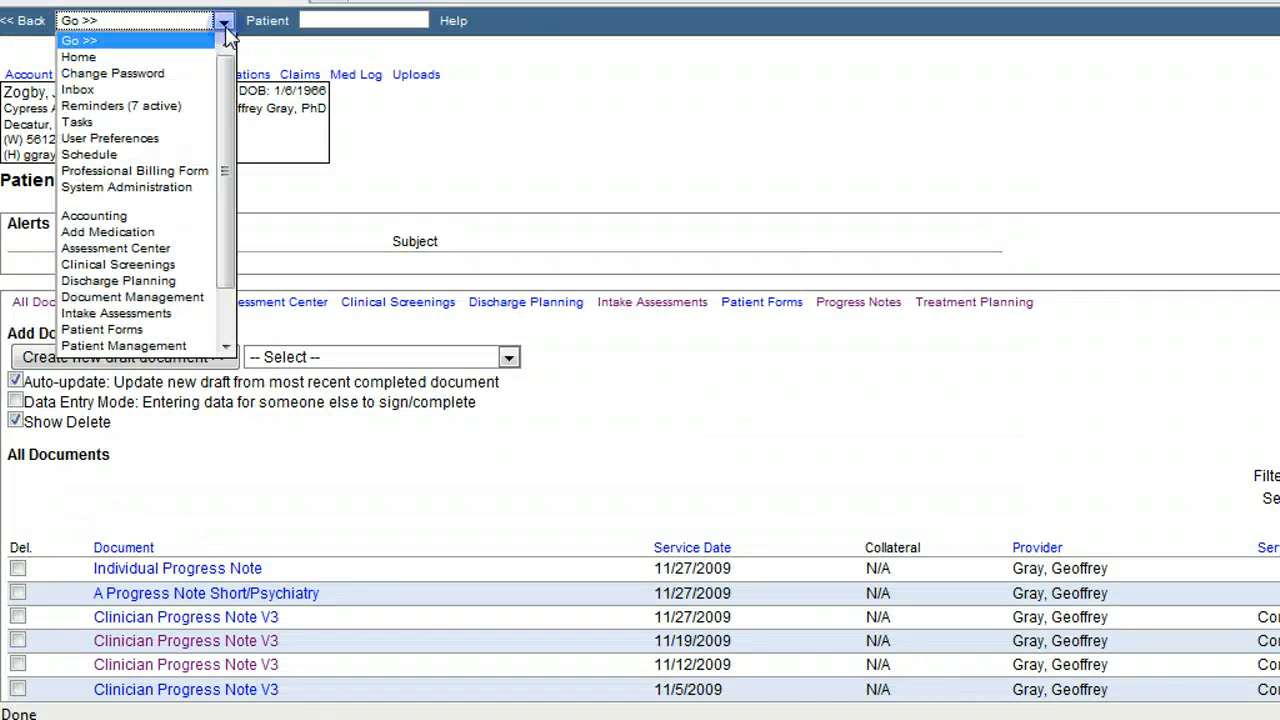
pyautogui.moveTo(230, 68); pyautogui.dragTo(223, 97)
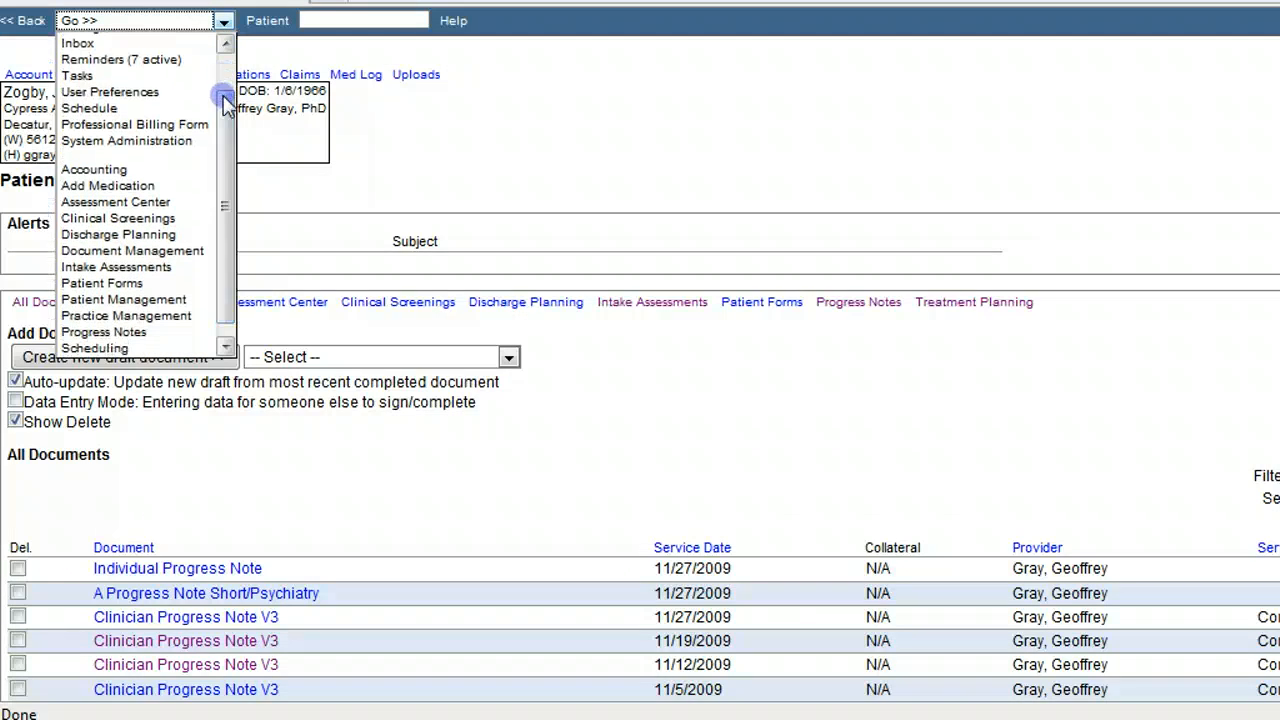
pyautogui.click(124, 318)
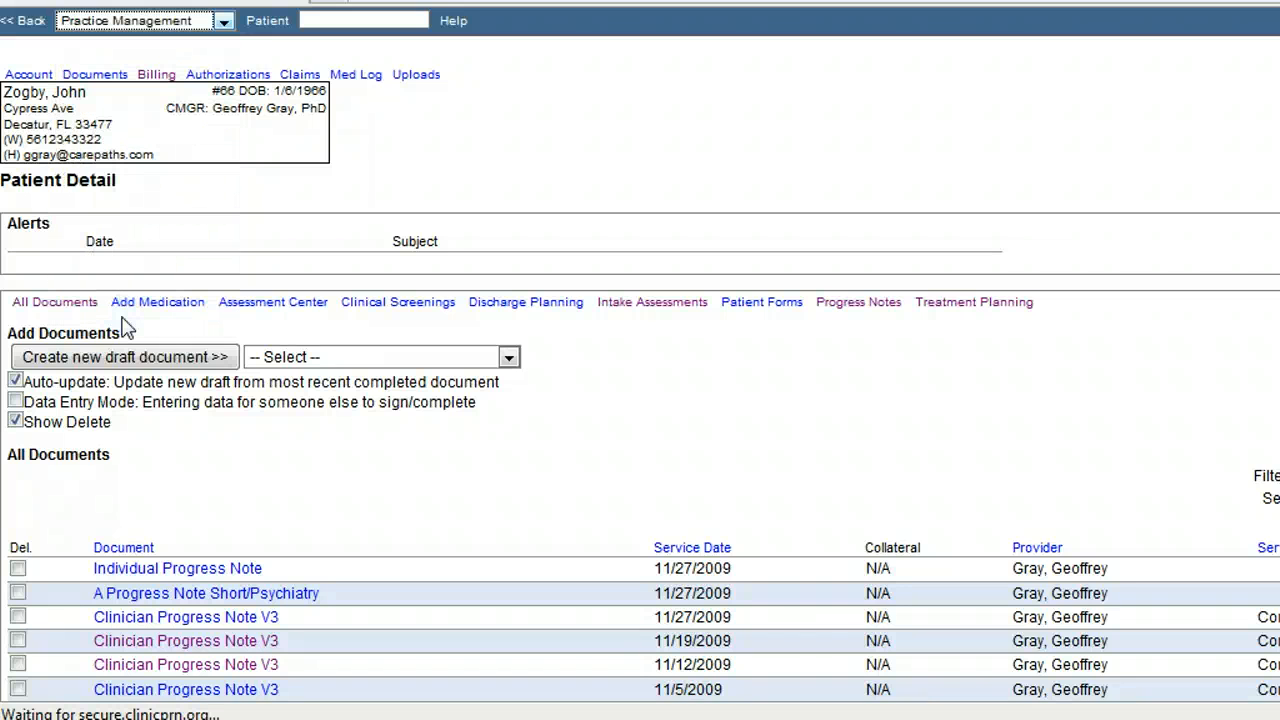
pyautogui.click(140, 189)
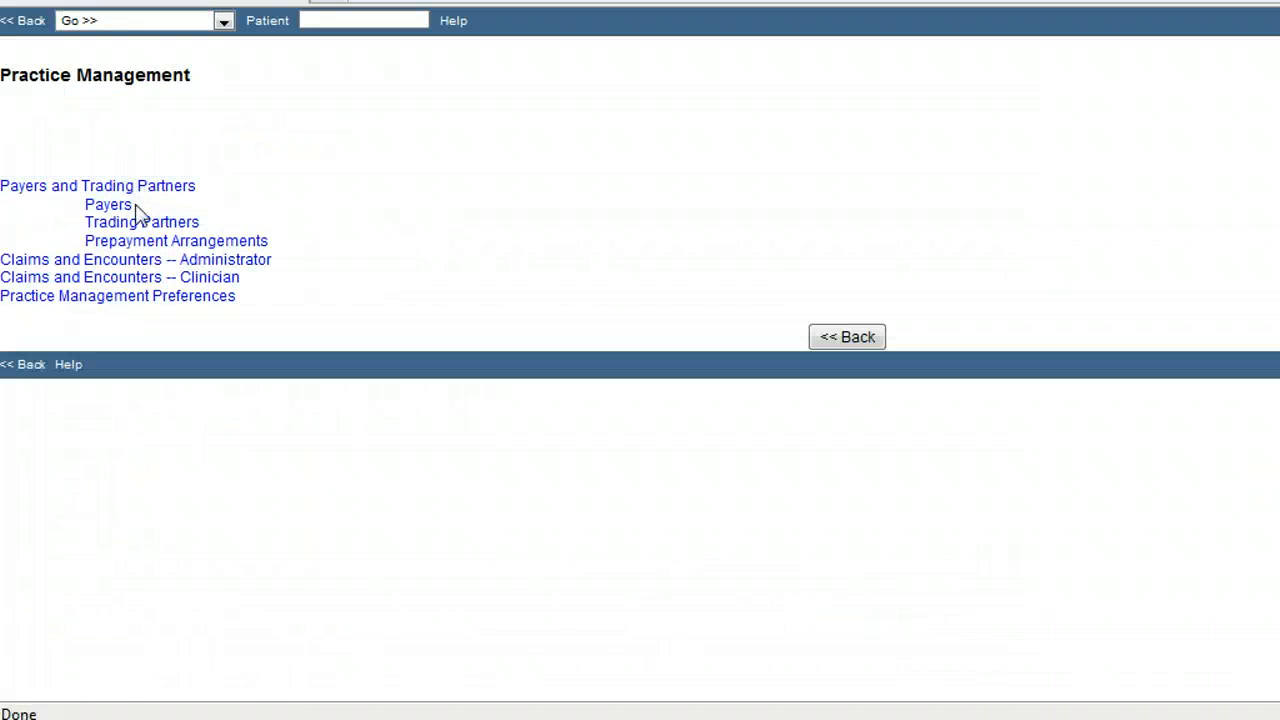
pyautogui.click(120, 260)
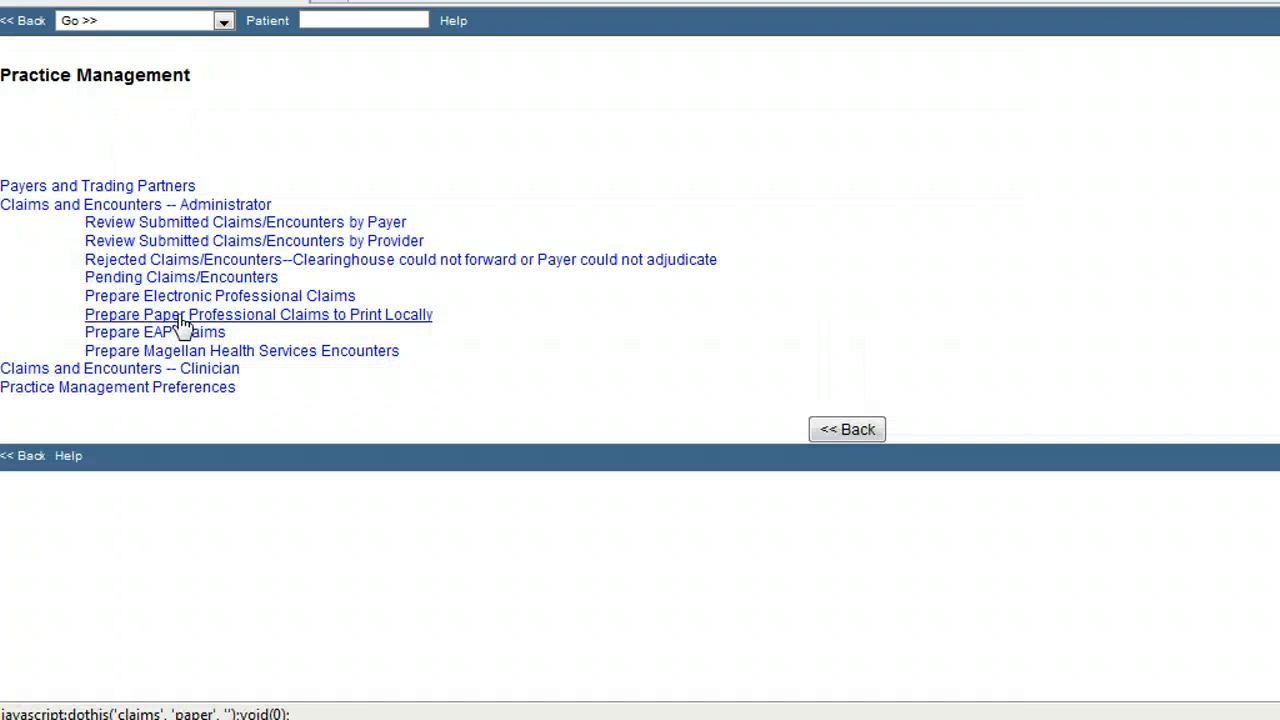
pyautogui.click(183, 298)
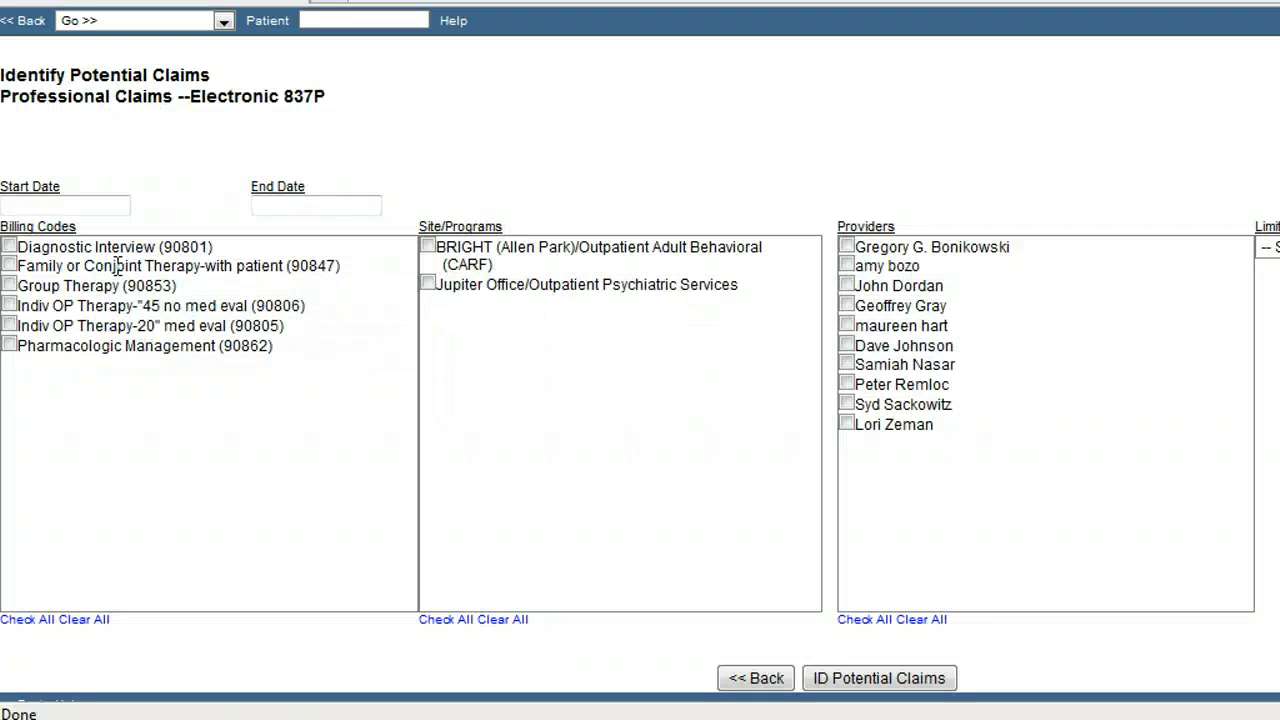
# Identify potential claims from 11/23/2009 to 11/27/2009 for all billing codes, sites/programs and providers, and view the records with missing data.
pyautogui.click(26, 204)
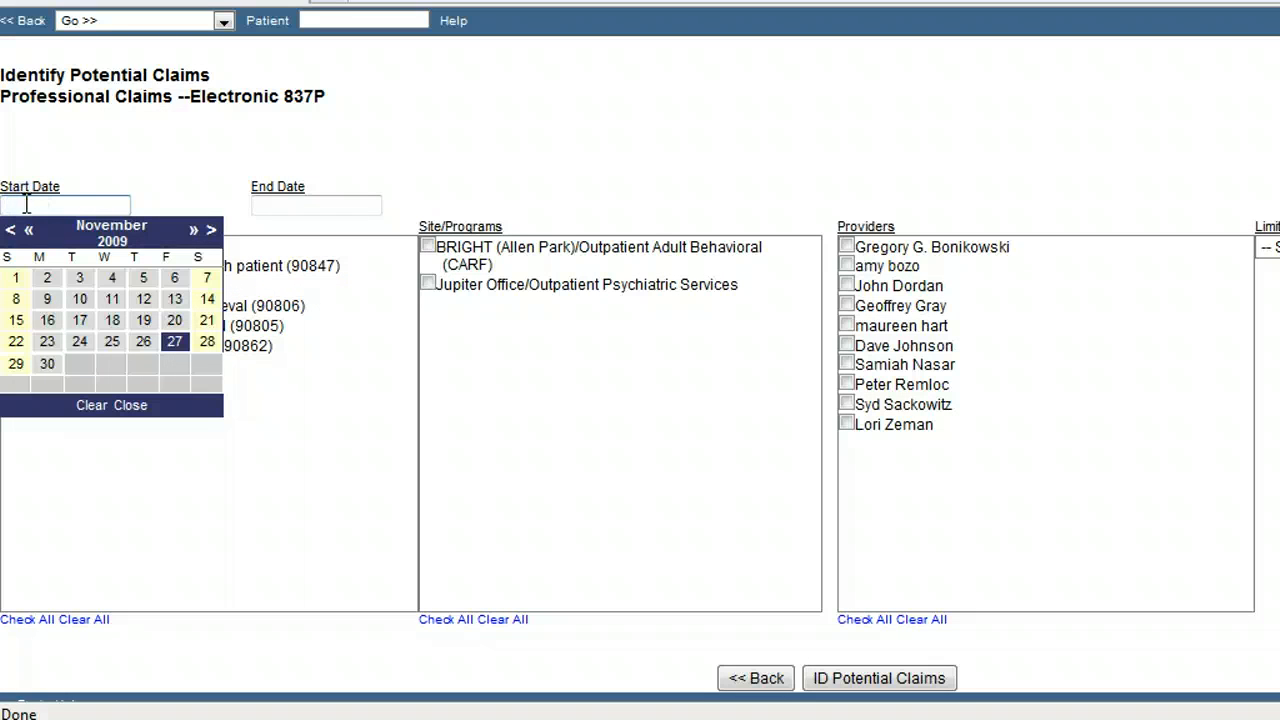
pyautogui.click(47, 341)
pyautogui.click(256, 203)
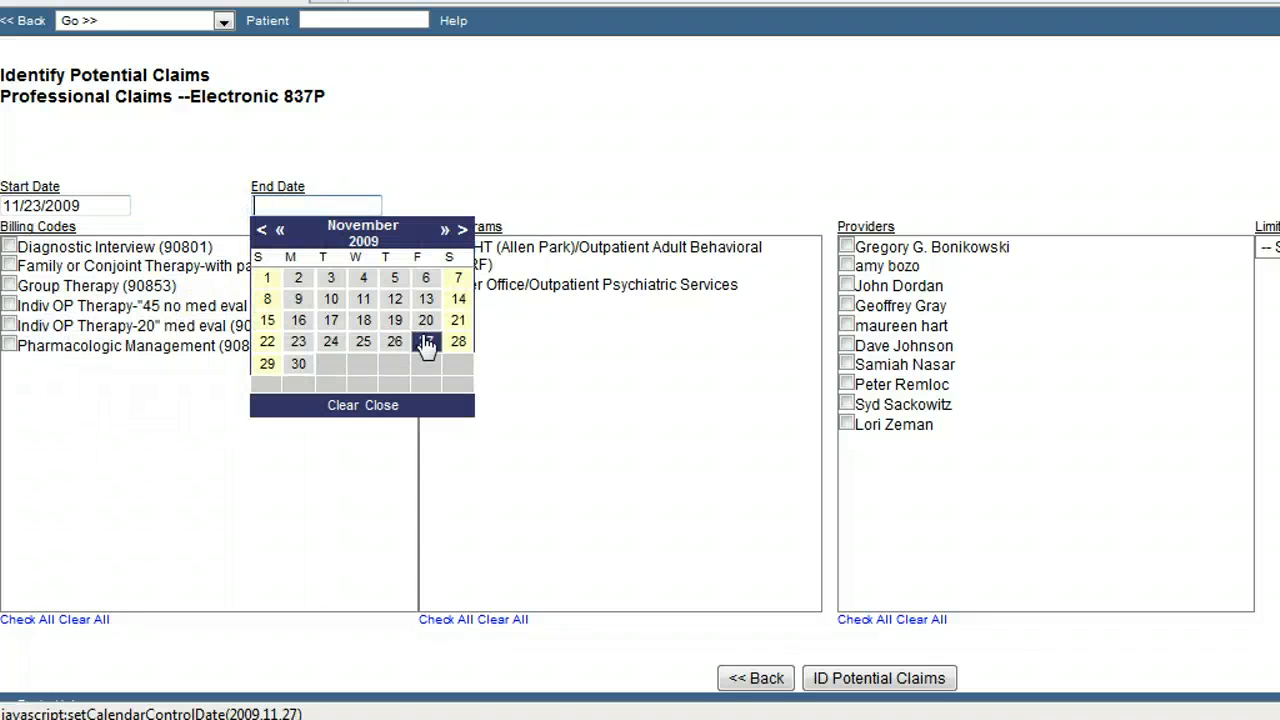
pyautogui.click(426, 342)
pyautogui.click(18, 619)
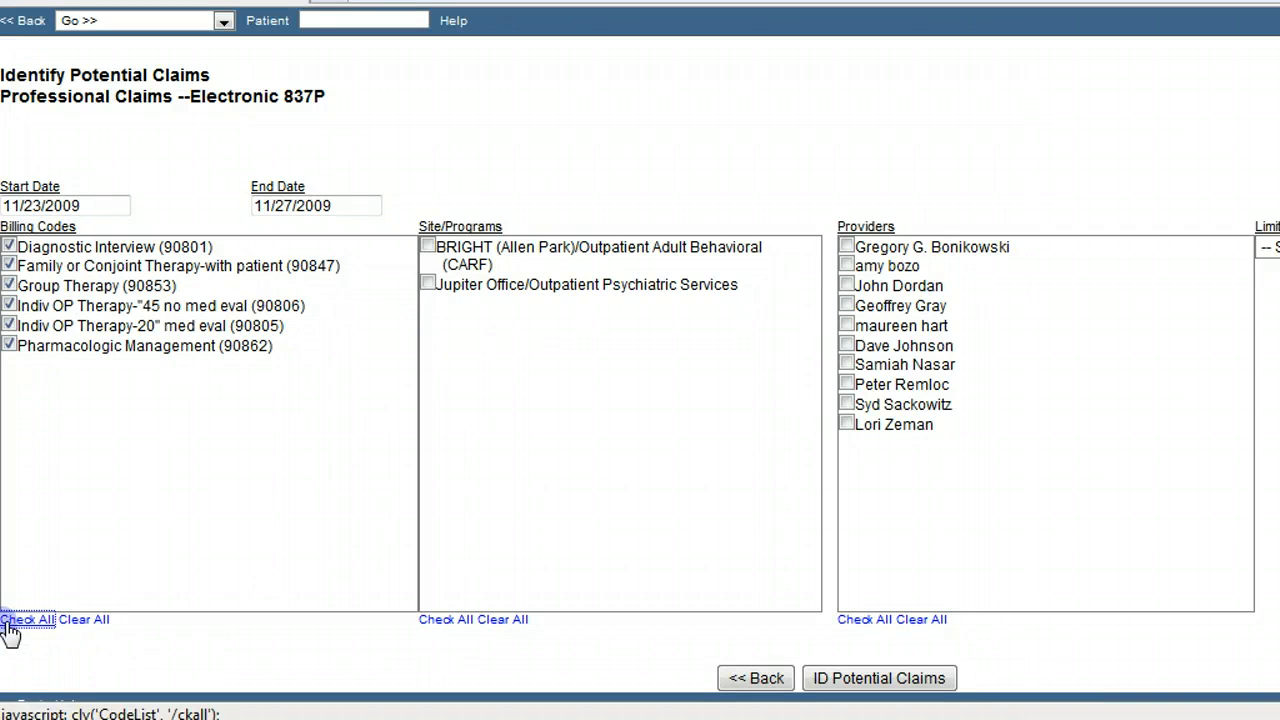
pyautogui.click(432, 620)
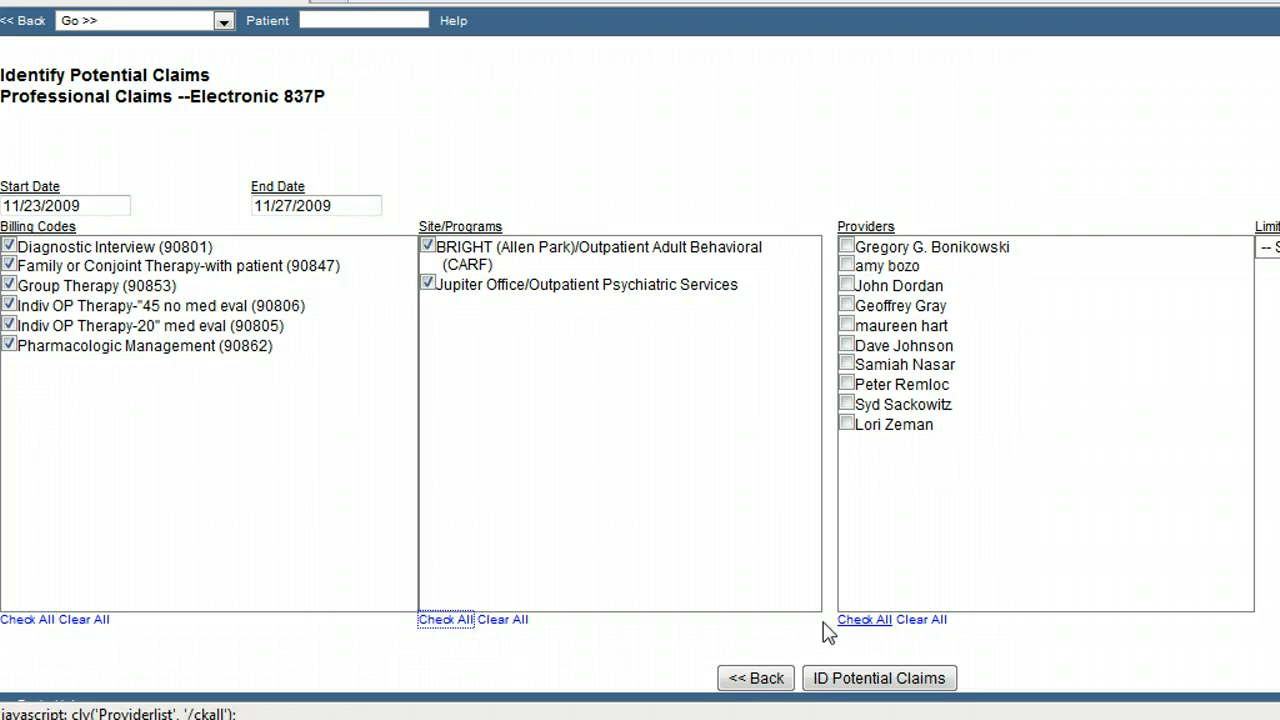
pyautogui.click(856, 620)
pyautogui.click(882, 677)
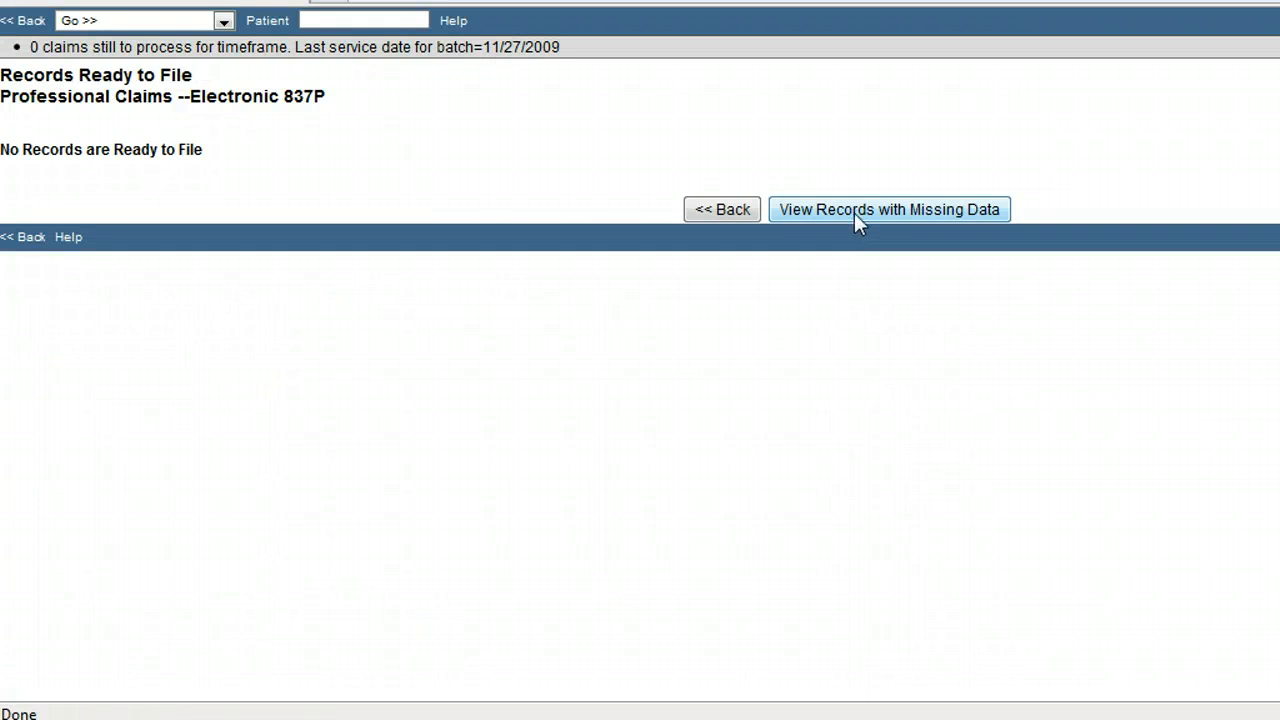
pyautogui.click(855, 215)
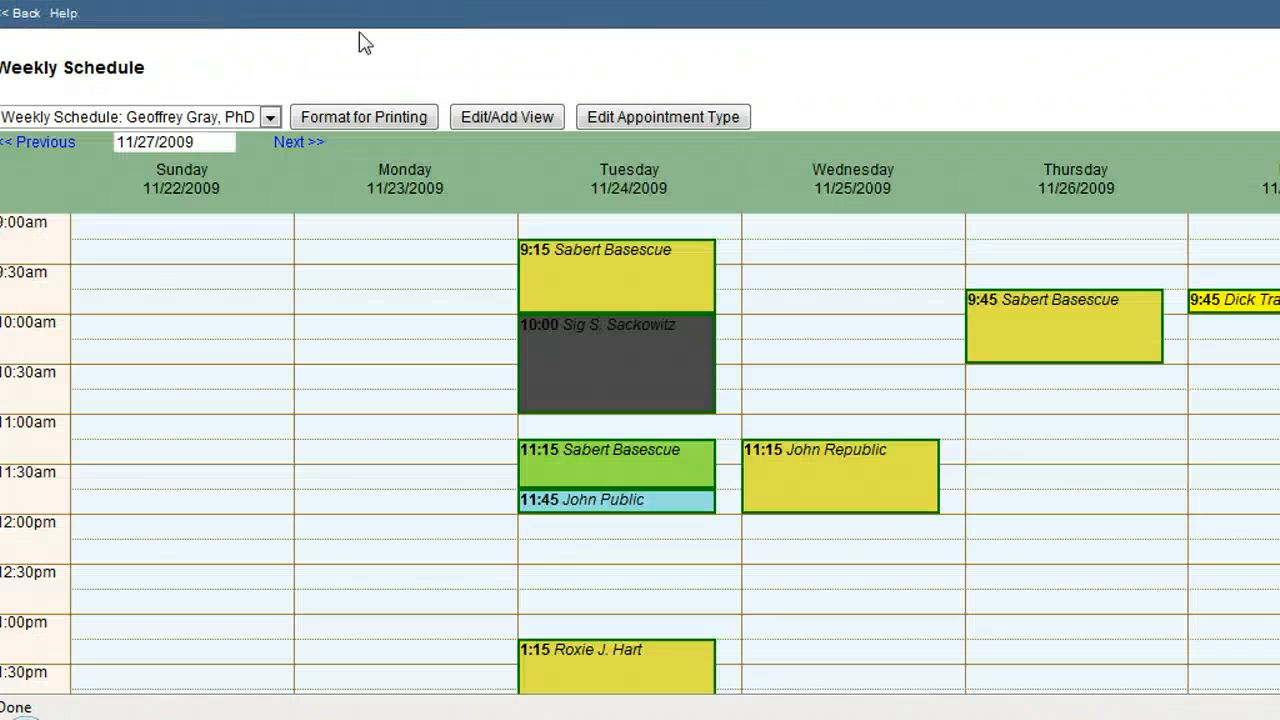
# Start a new appointment in the weekly schedule for November 24, 2009, 12:30 PM to 1:15 PM, with type 90847.
pyautogui.moveTo(580, 277)
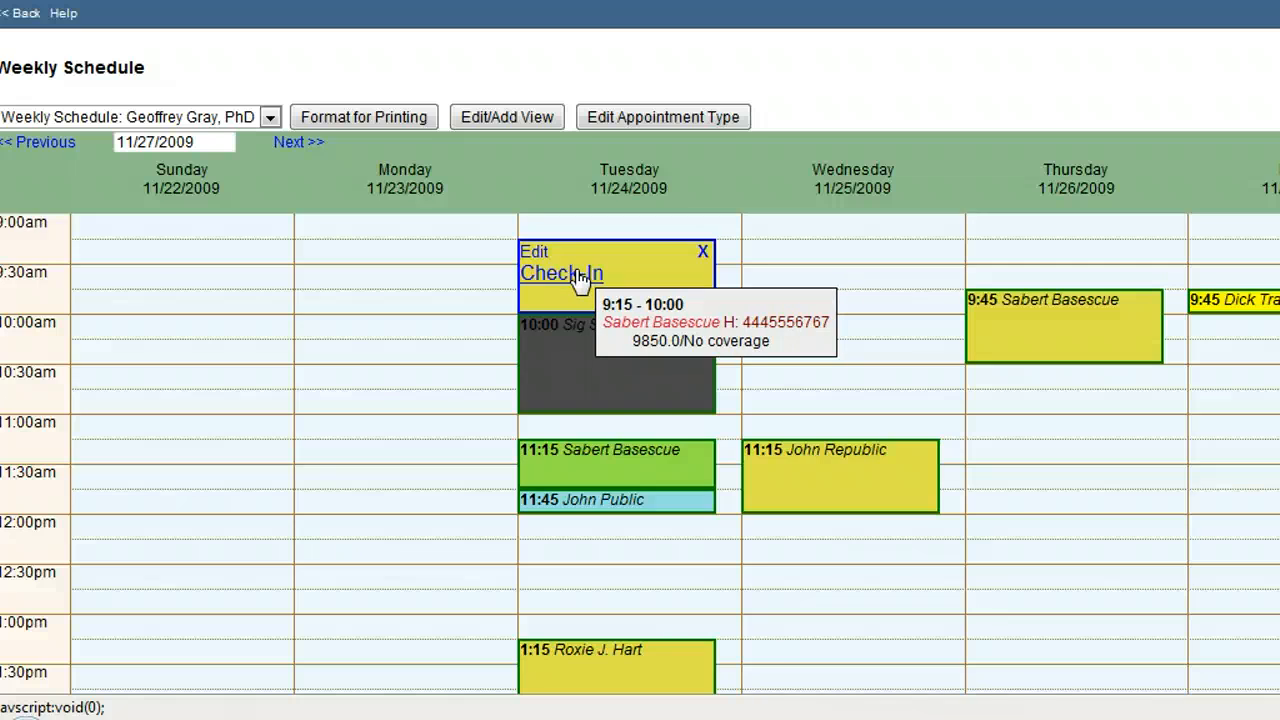
pyautogui.moveTo(579, 315)
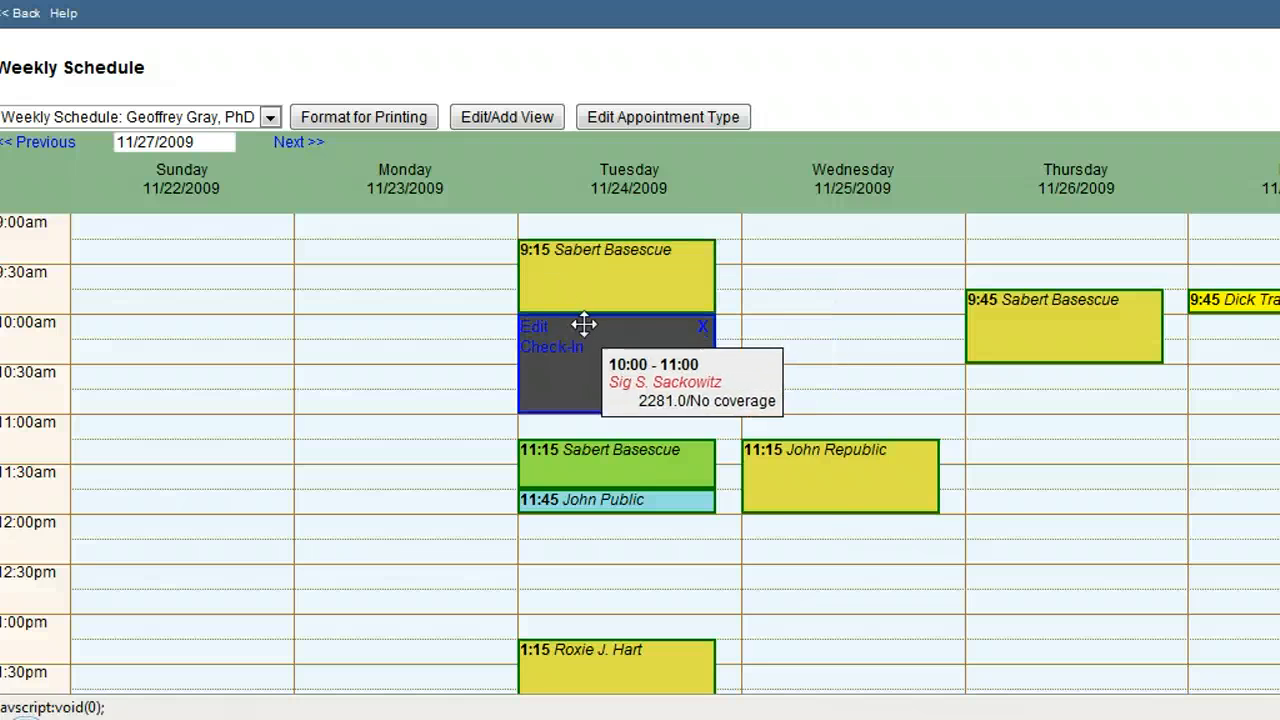
pyautogui.moveTo(566, 503)
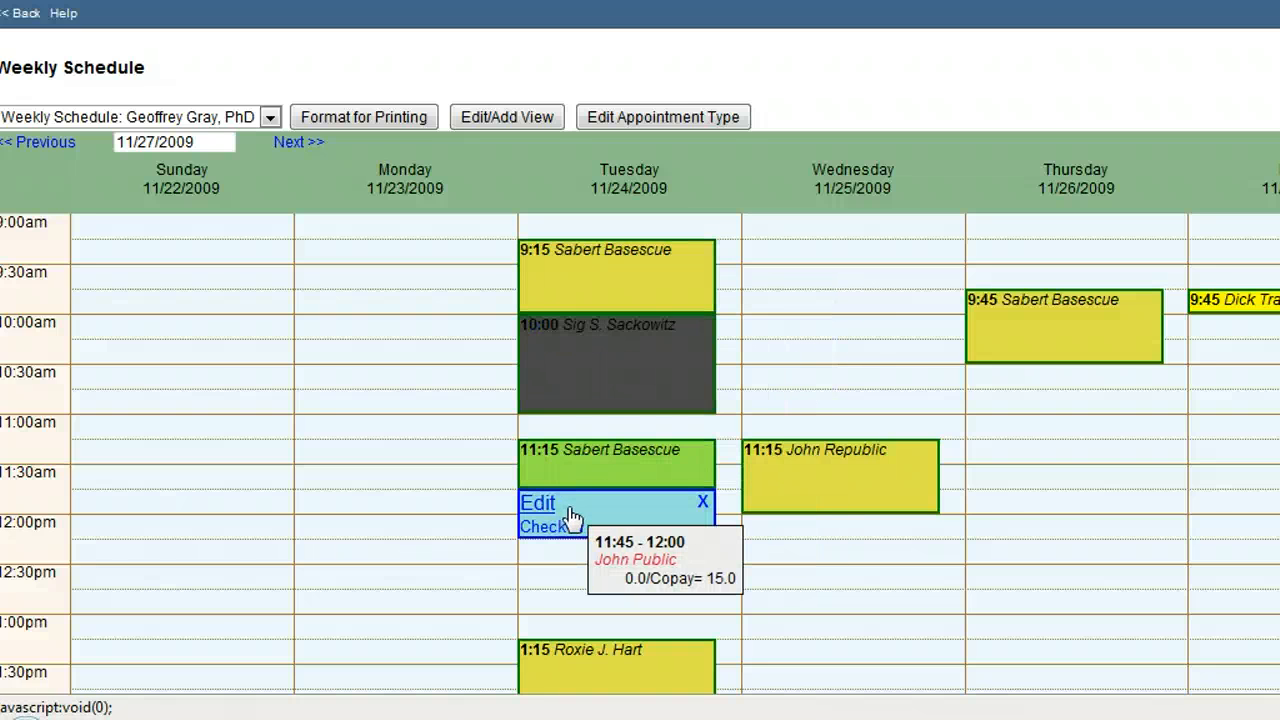
pyautogui.click(549, 571)
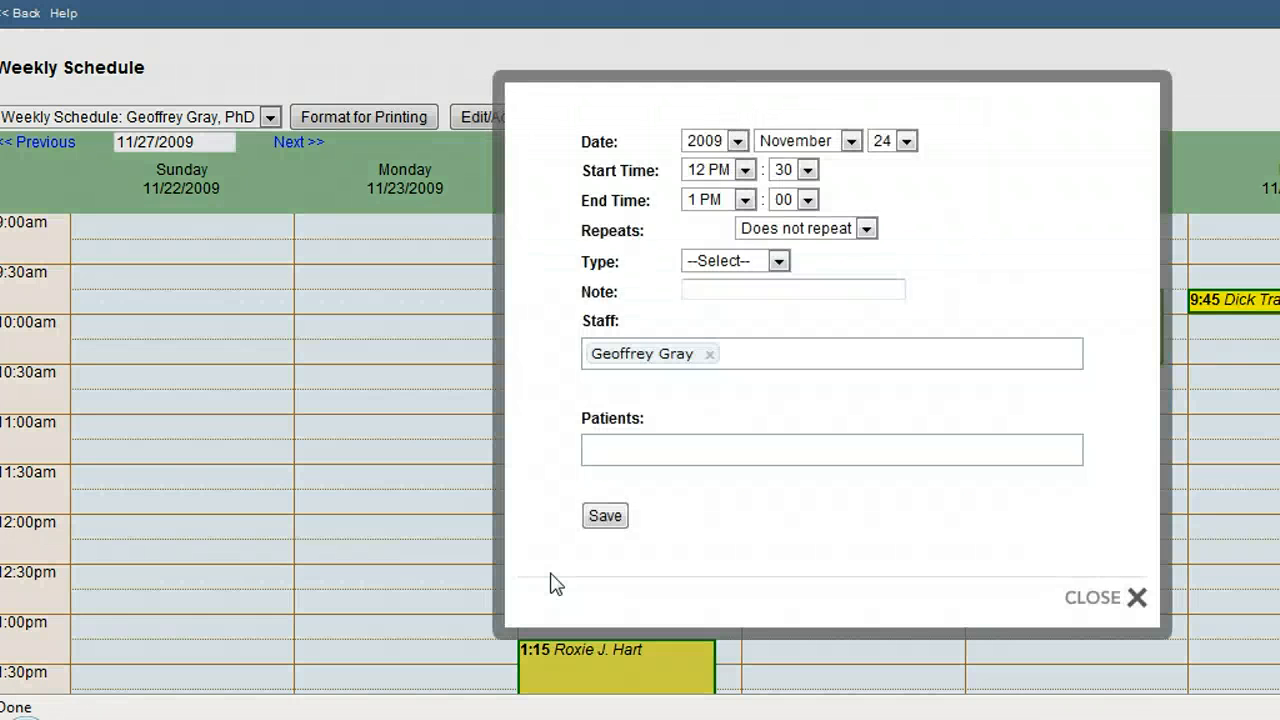
pyautogui.click(809, 203)
pyautogui.click(803, 278)
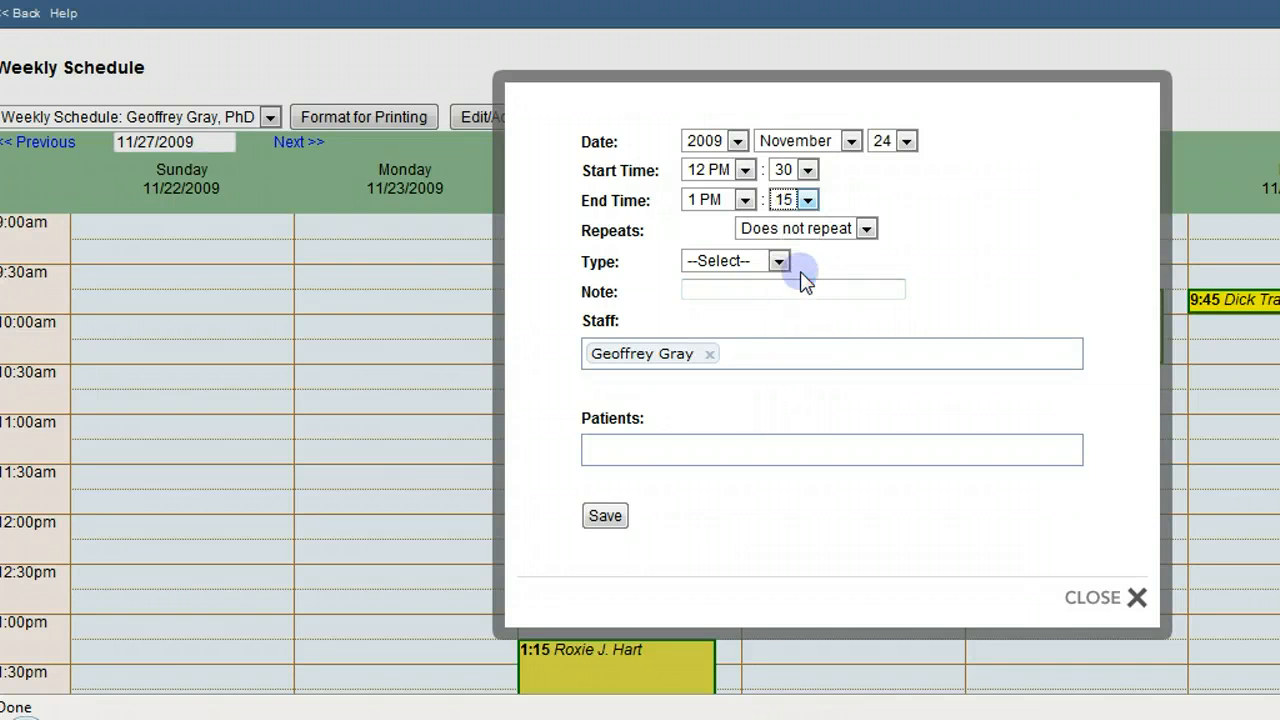
pyautogui.click(777, 261)
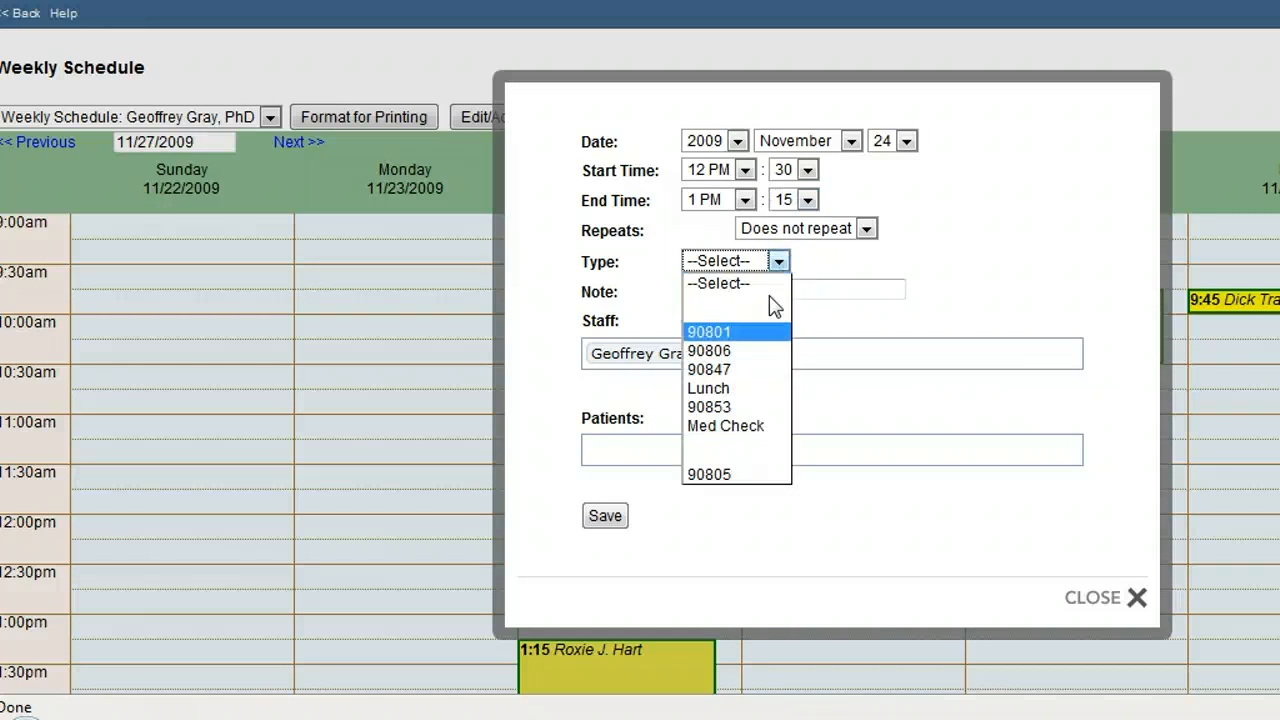
pyautogui.click(750, 370)
# Search for a patient with "f", add the matching patient to the appointment, and save it.
pyautogui.click(628, 453)
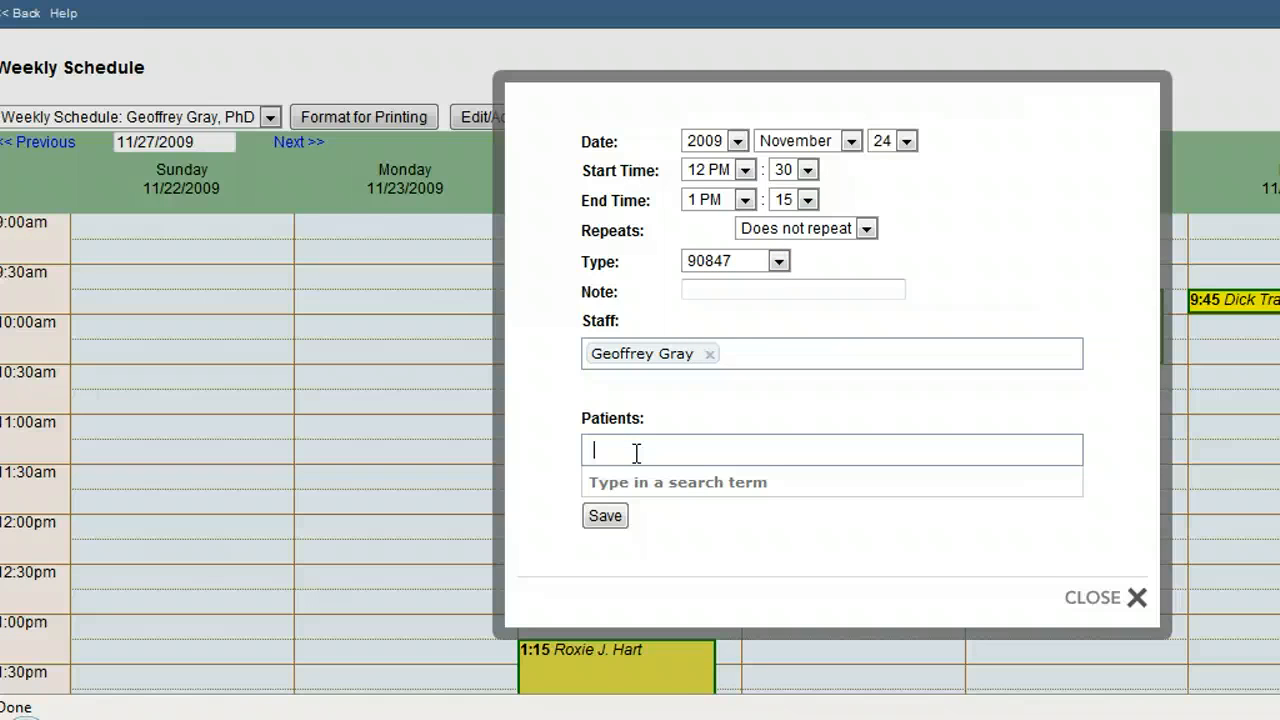
pyautogui.write('f')
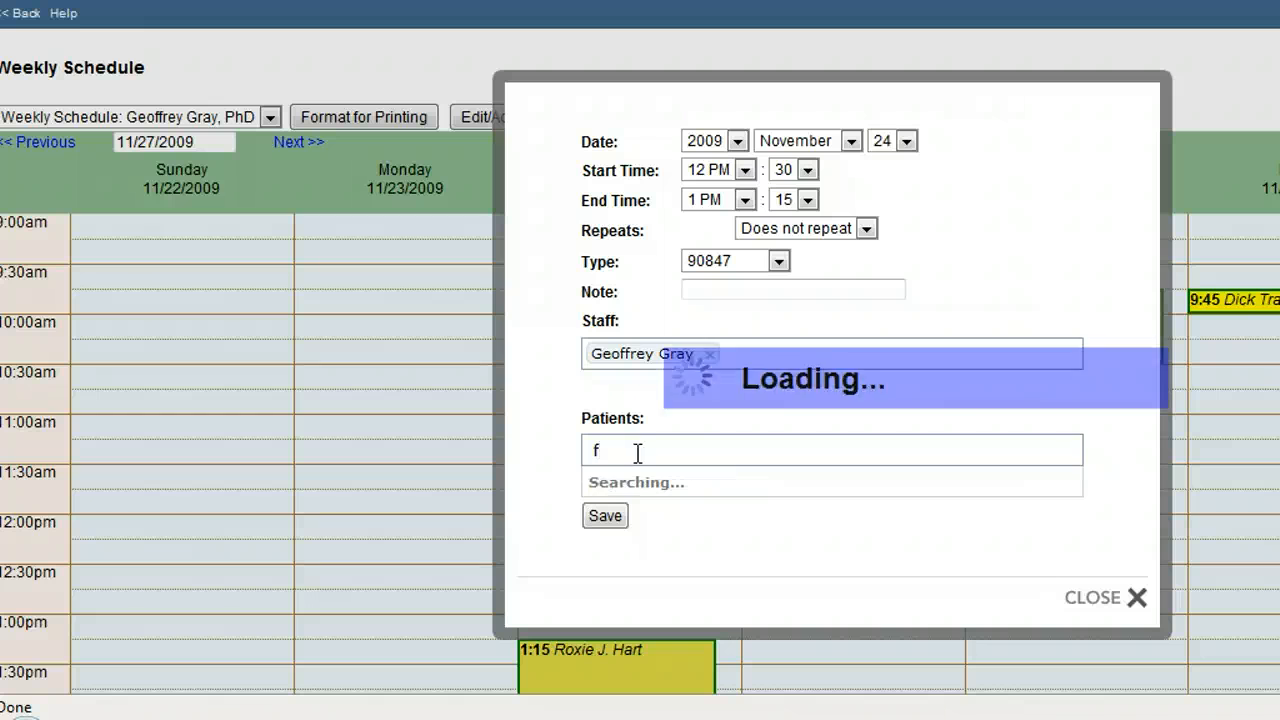
pyautogui.click(628, 482)
pyautogui.click(612, 516)
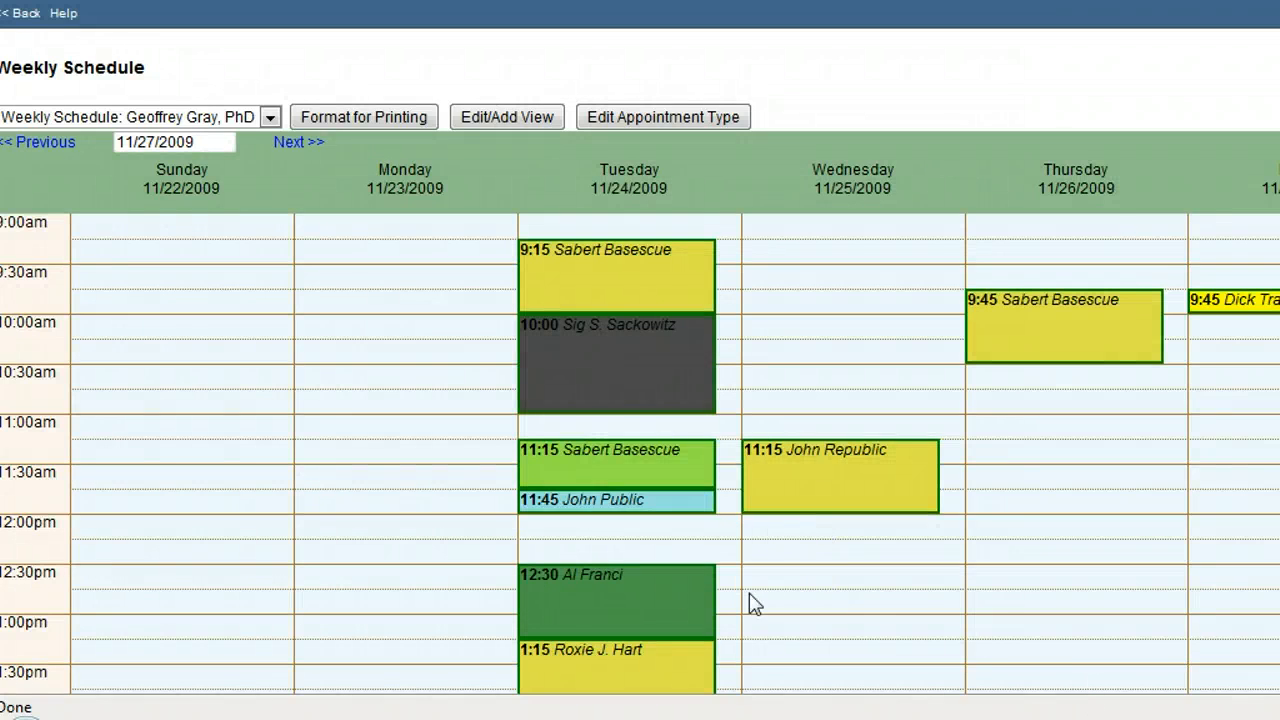
# Format the weekly schedule for printing.
pyautogui.moveTo(608, 500)
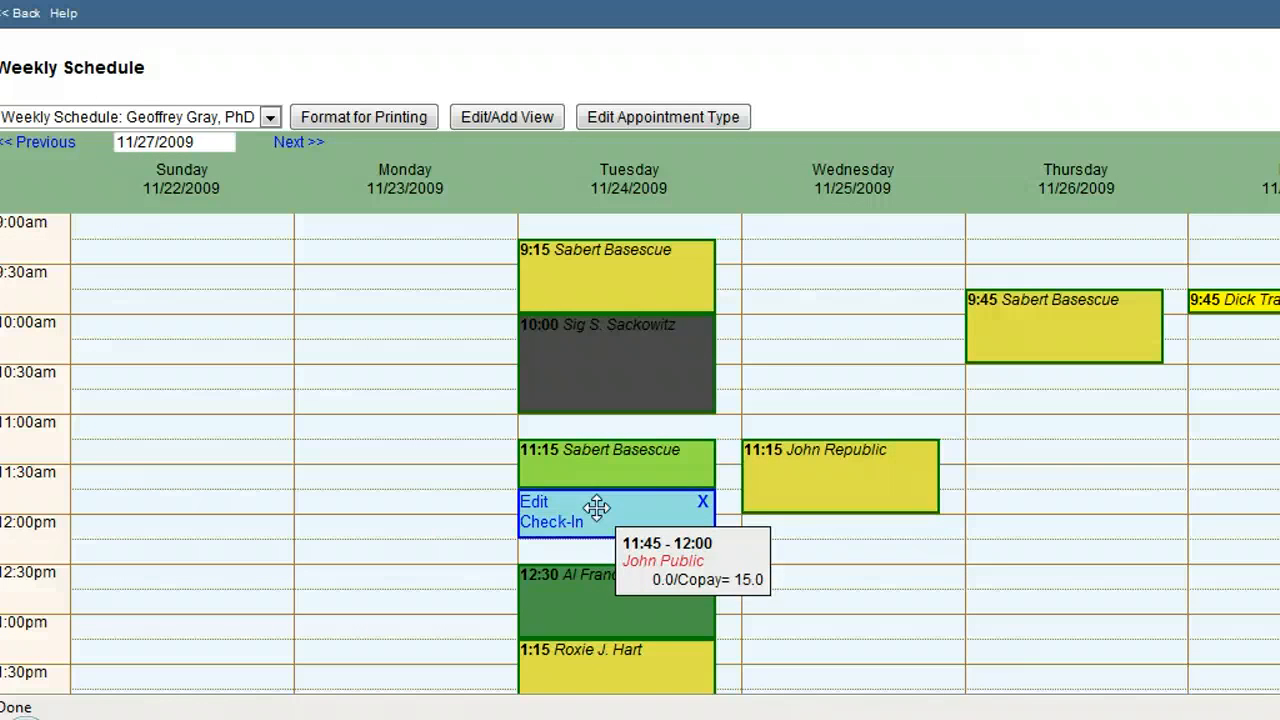
pyautogui.click(344, 117)
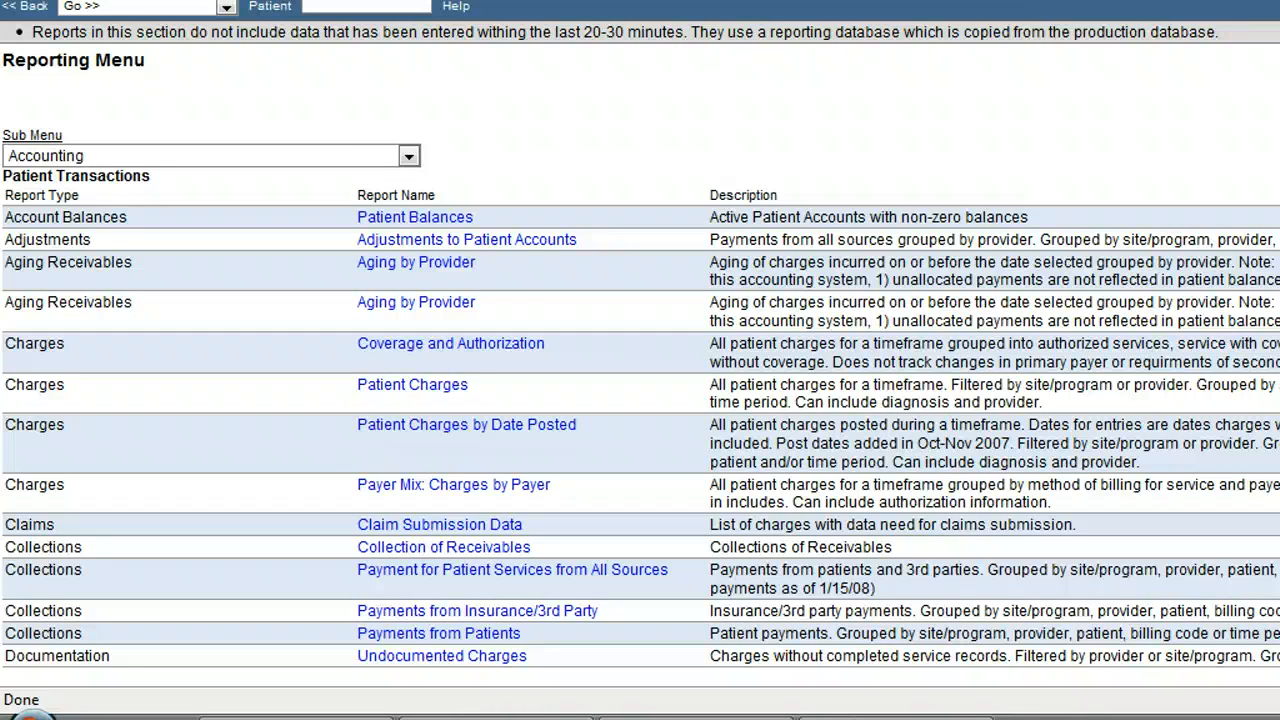
# View the report categories available in the Reporting Menu, keep Accounting selected, and return to the home page.
pyautogui.click(409, 156)
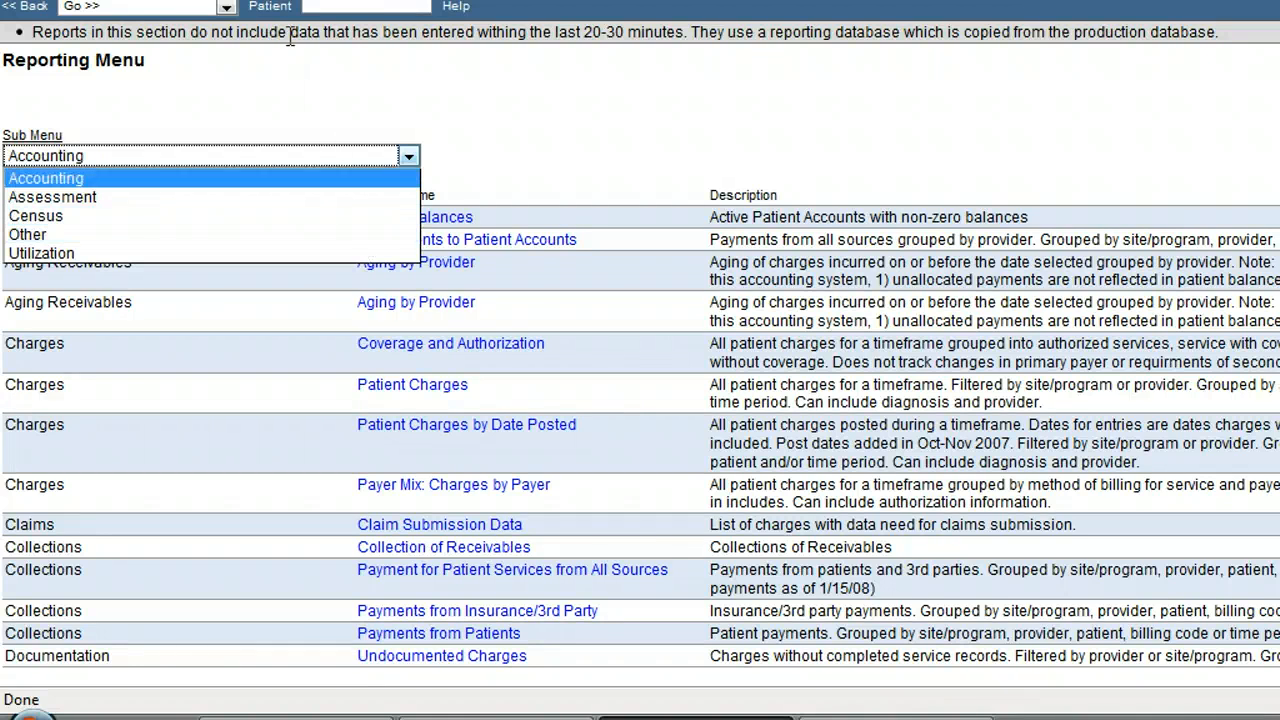
pyautogui.click(272, 88)
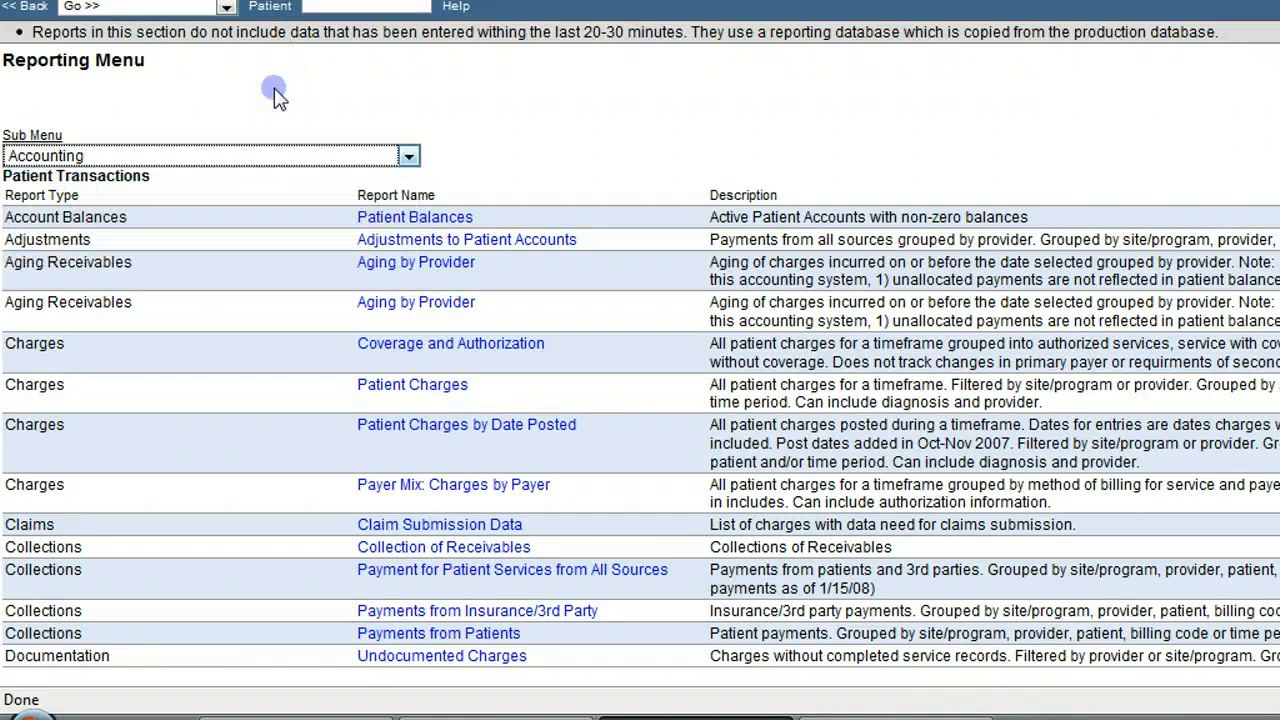
pyautogui.click(228, 8)
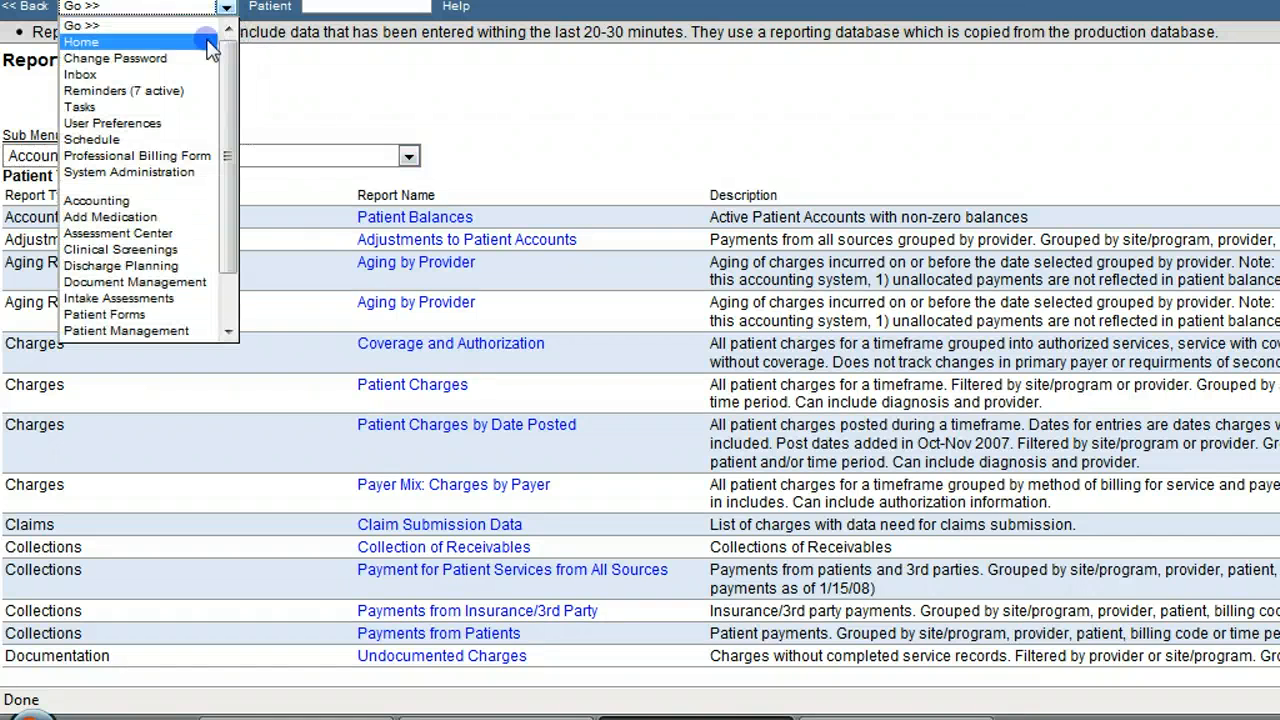
pyautogui.click(80, 42)
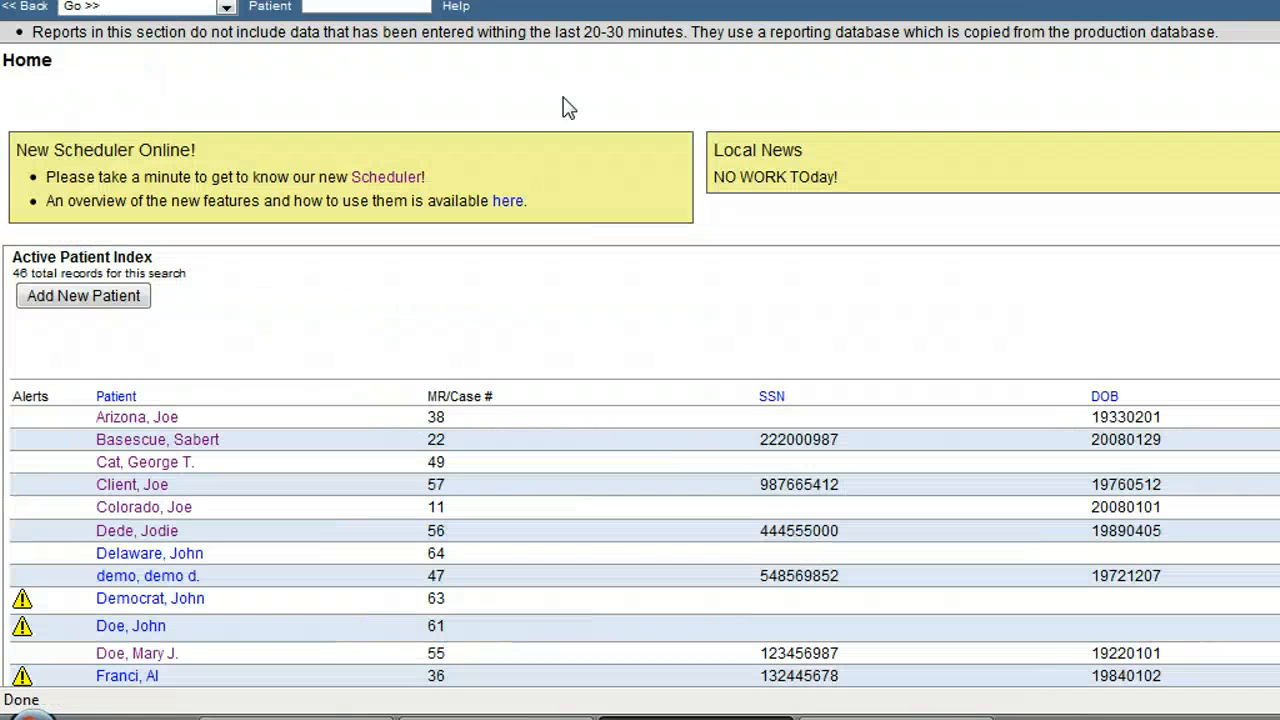